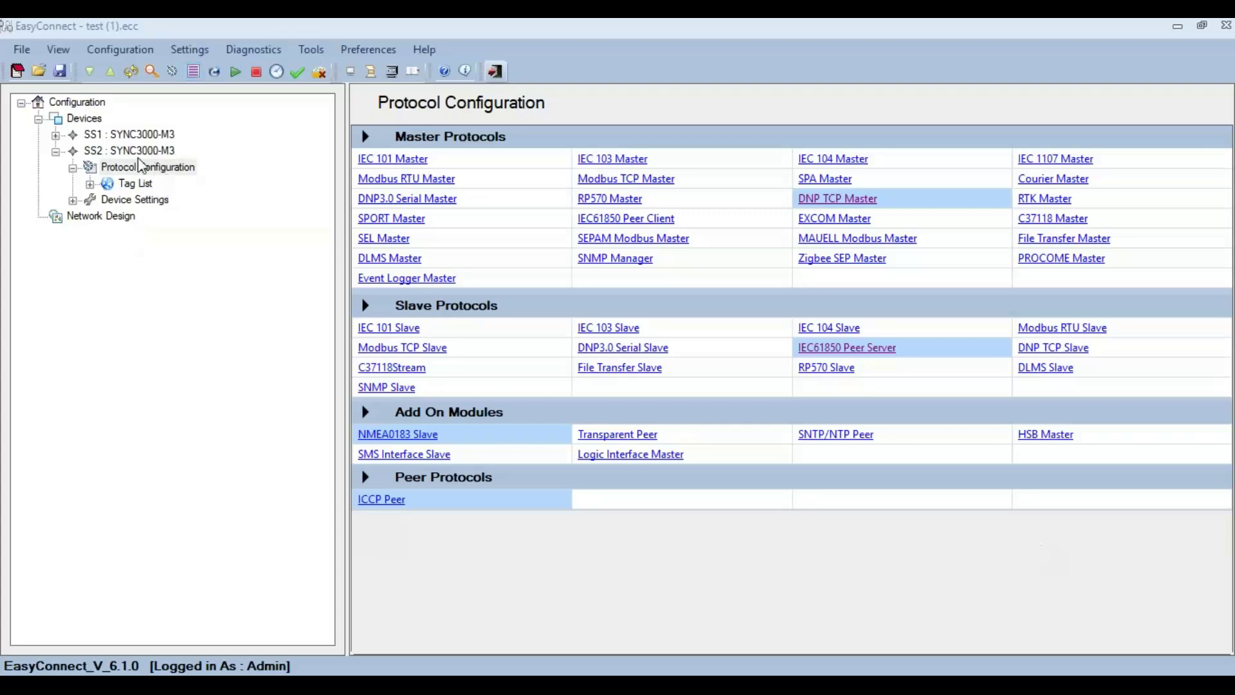
Add a Channel-1 DNP TCP Master to SS2's protocols, using port 20000 and 30000-msec timeouts
click(137, 152)
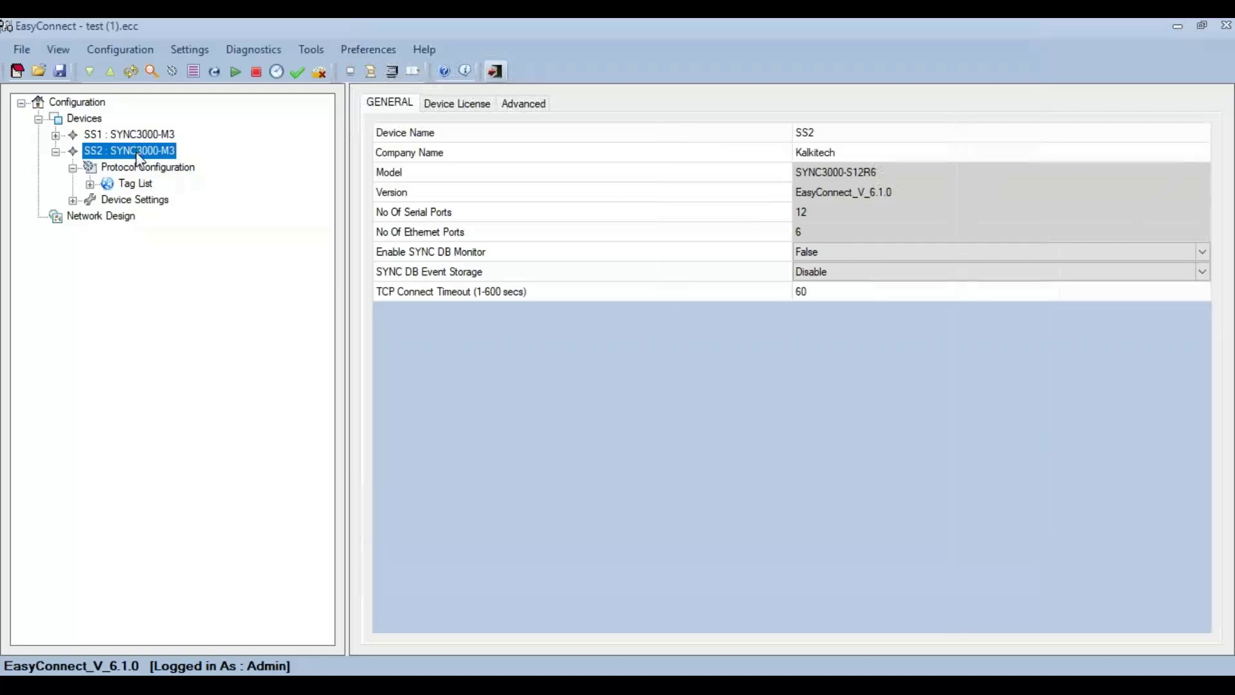
click(140, 167)
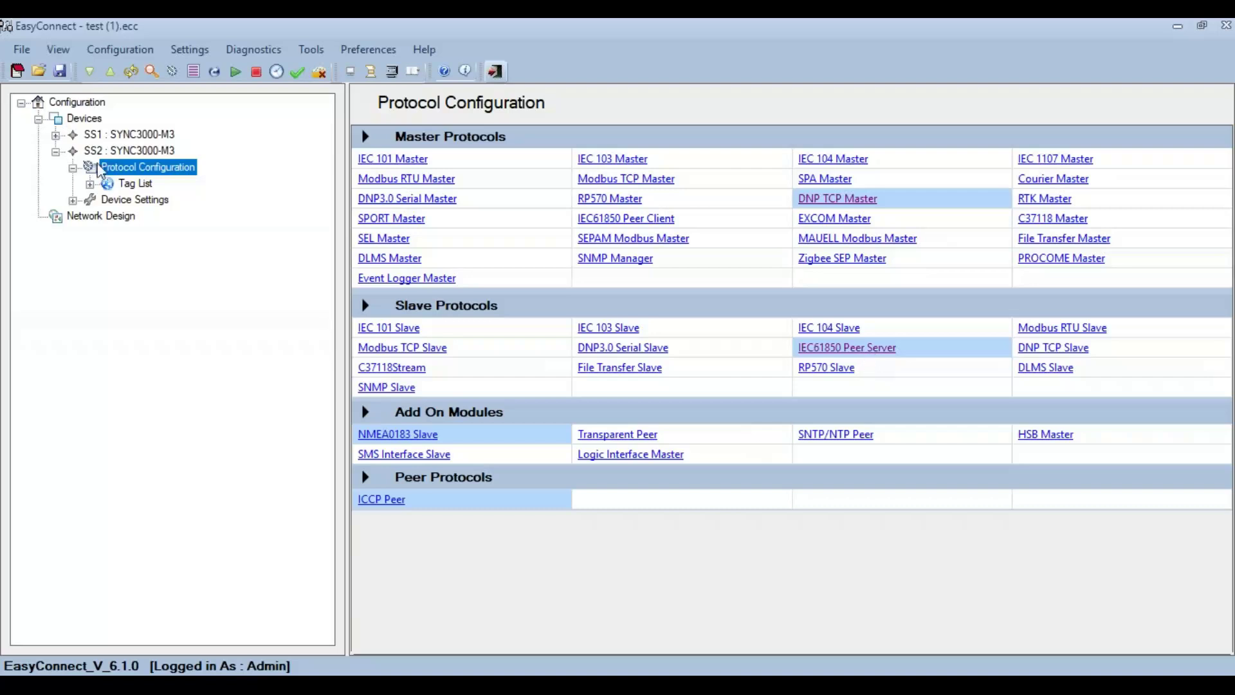
click(870, 200)
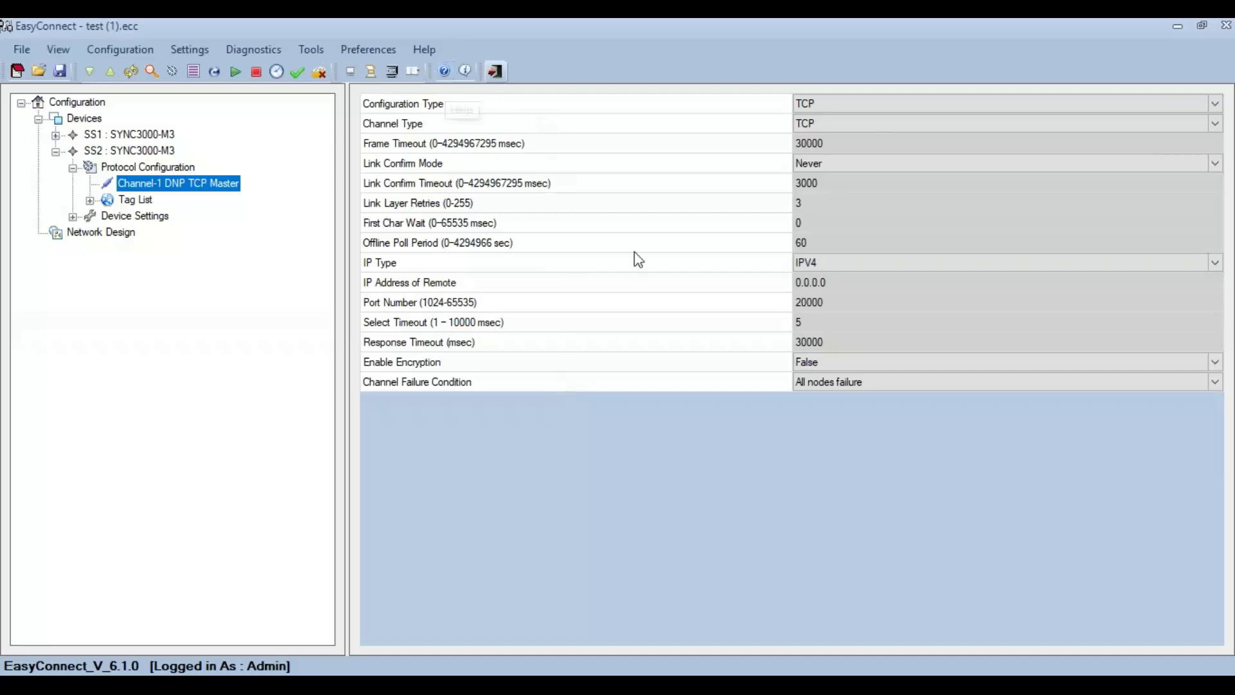
right_click(539, 185)
click(550, 193)
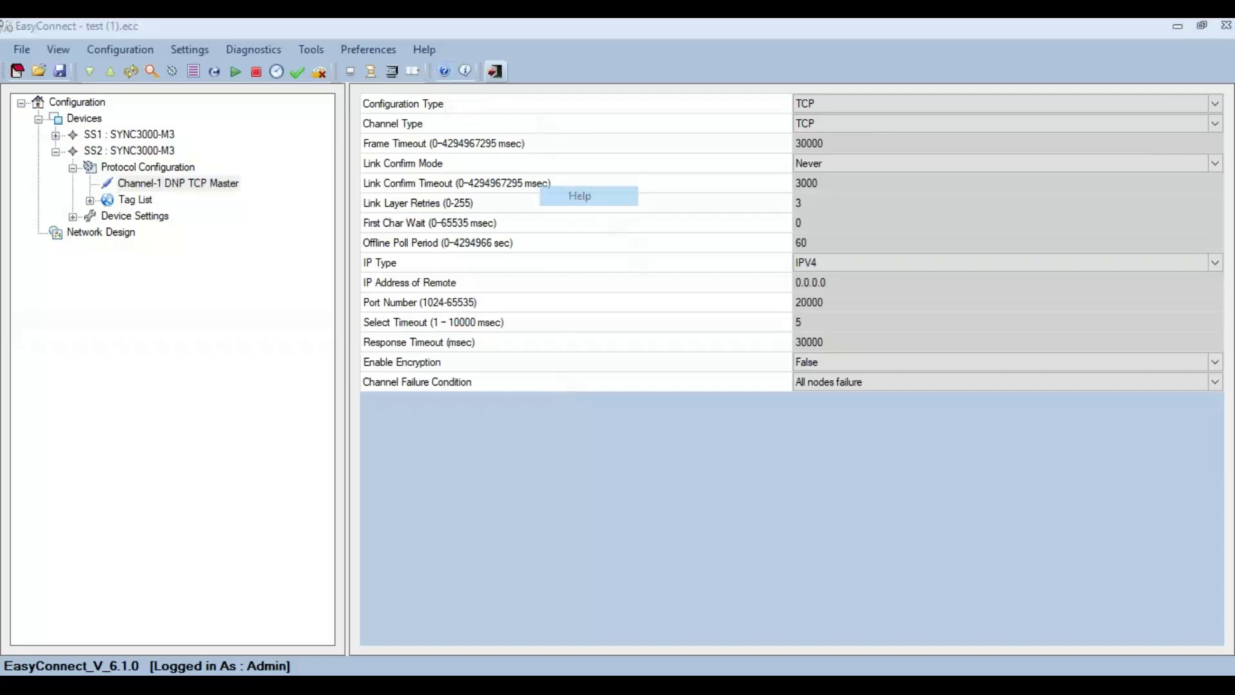
triple_click(414, 187)
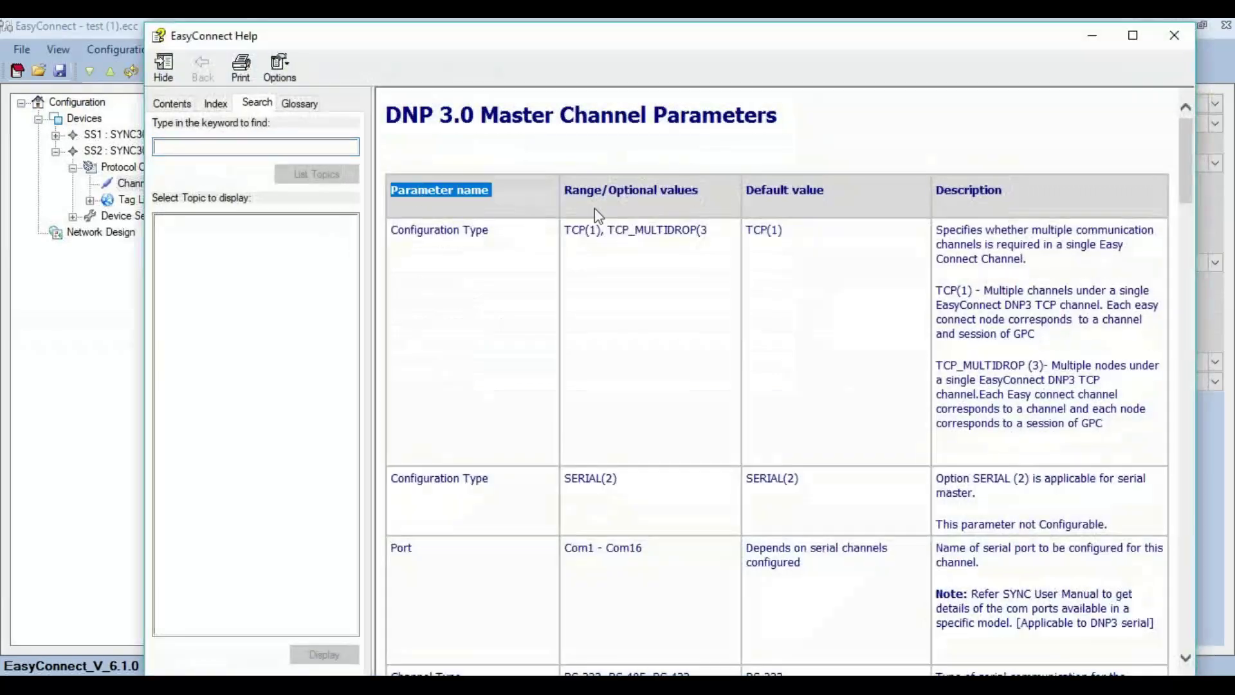
triple_click(665, 198)
double_click(852, 207)
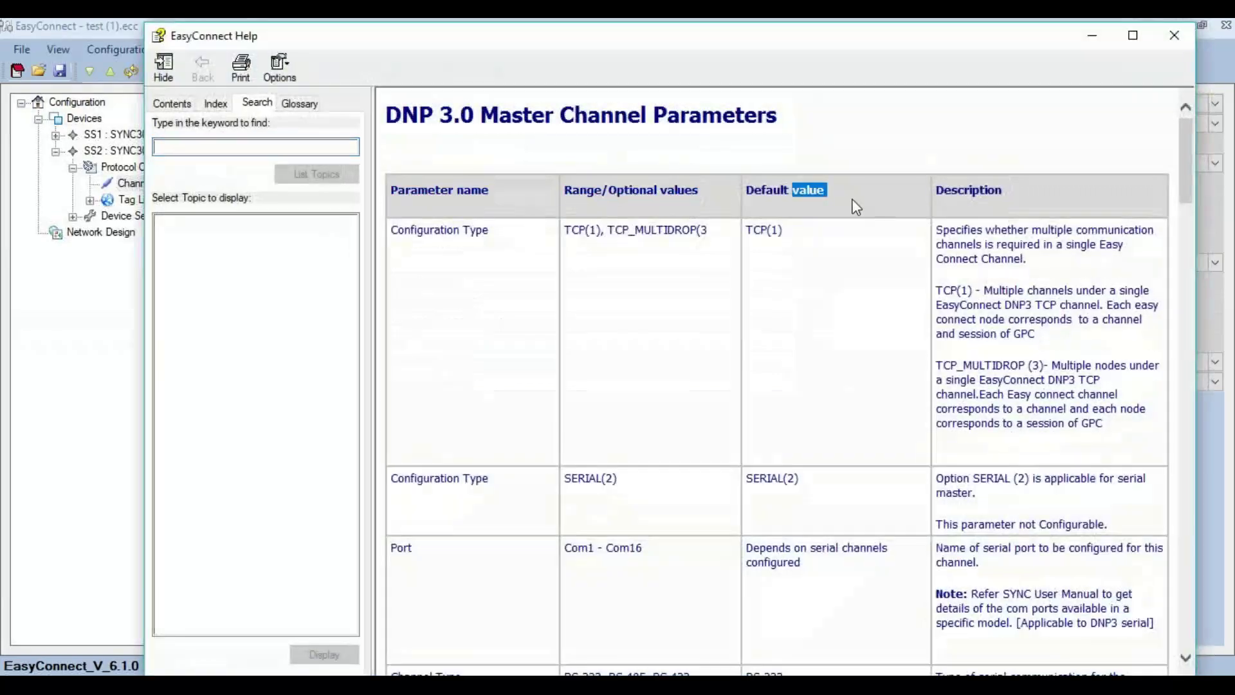
click(1182, 42)
Add station Node_1 under Channel-1 DNP TCP Master and review its remote IP address and port settings
right_click(138, 188)
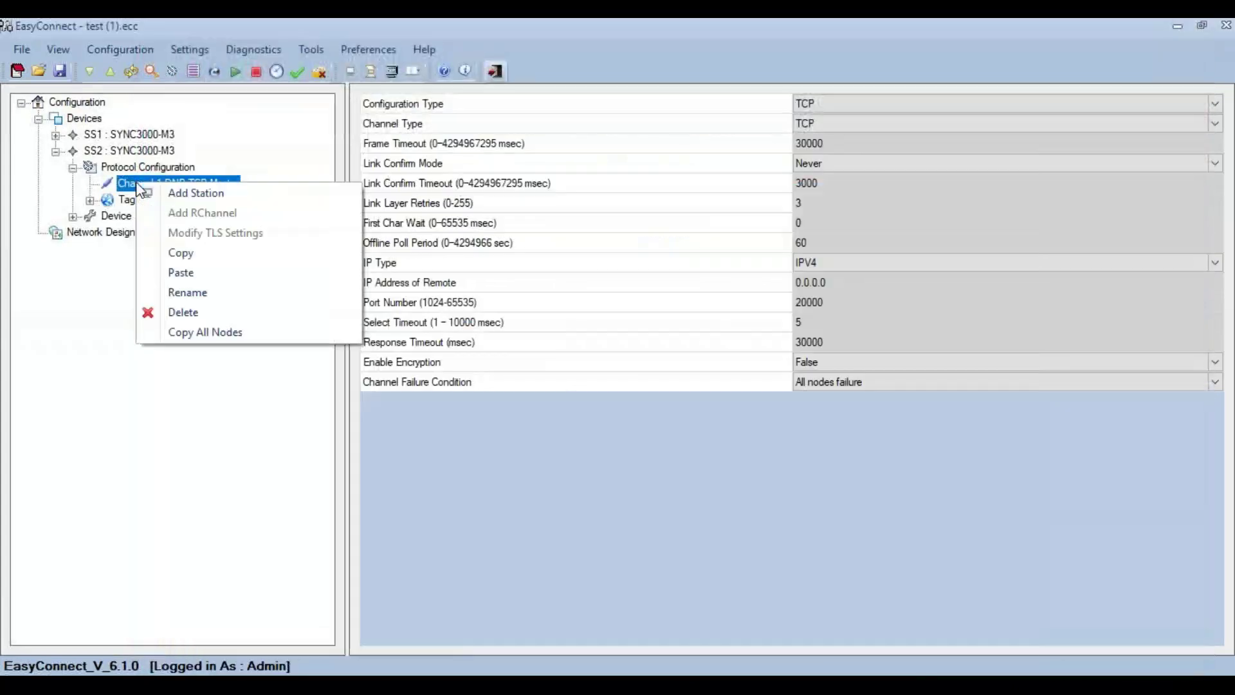
click(153, 193)
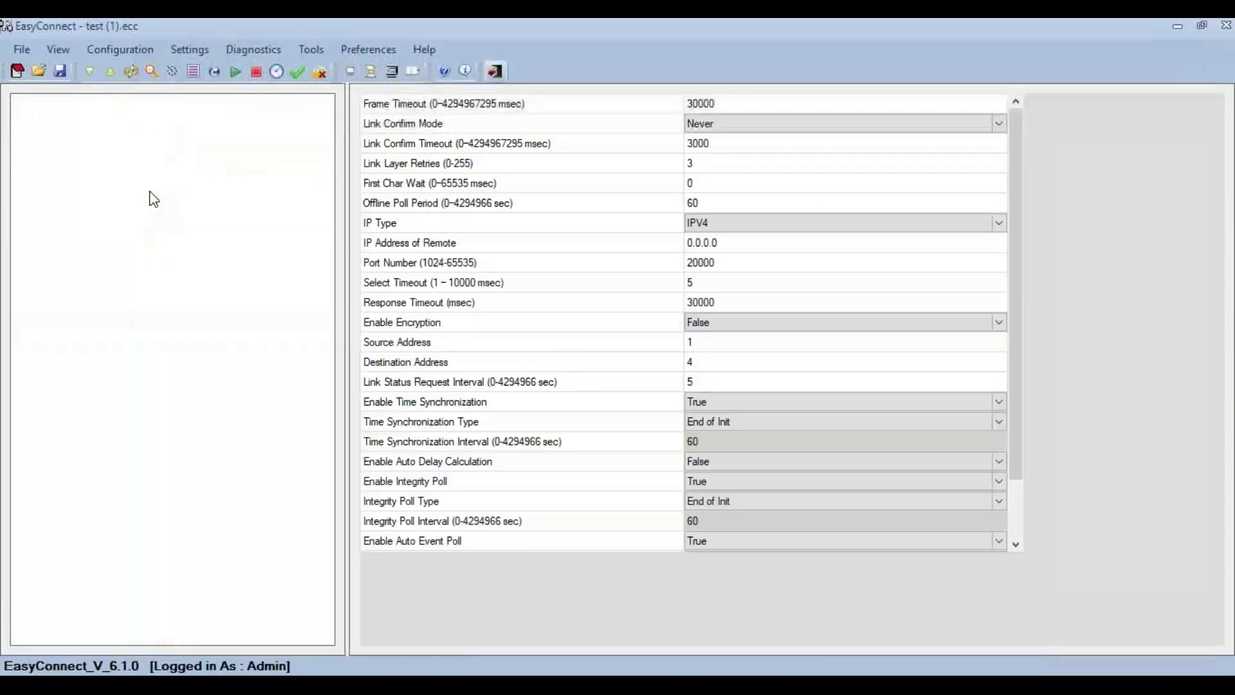
scroll(626, 551, down, 2)
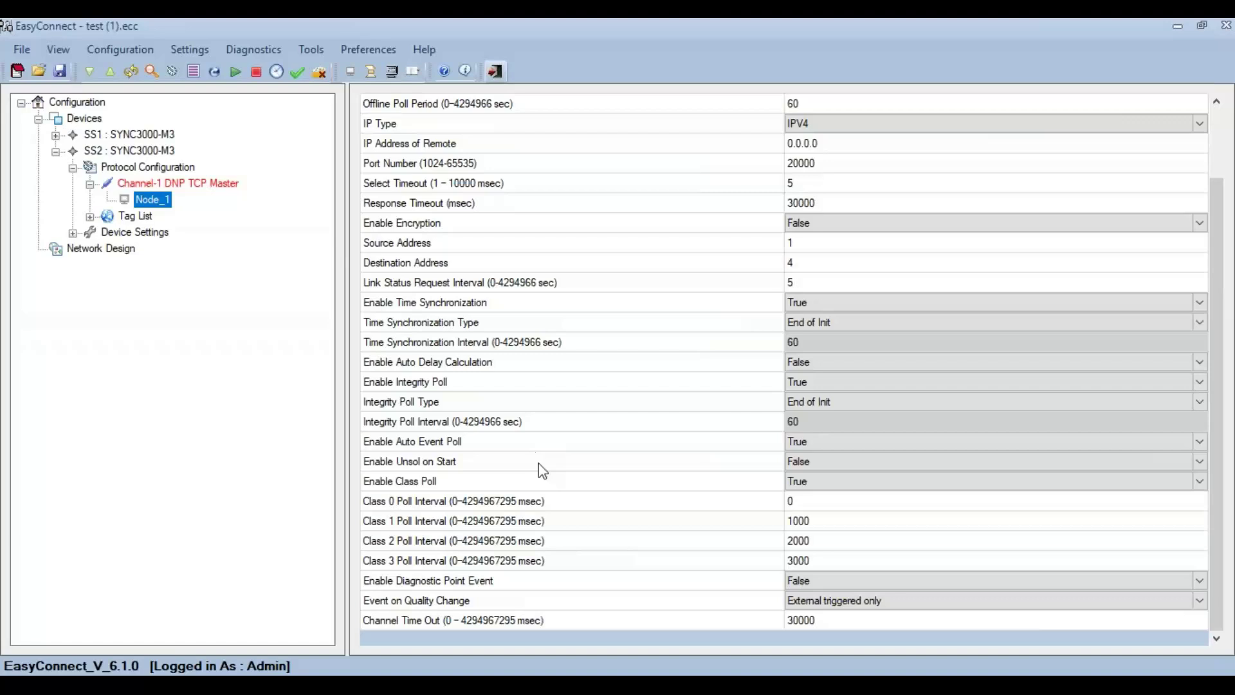
scroll(541, 466, up, 2)
click(844, 244)
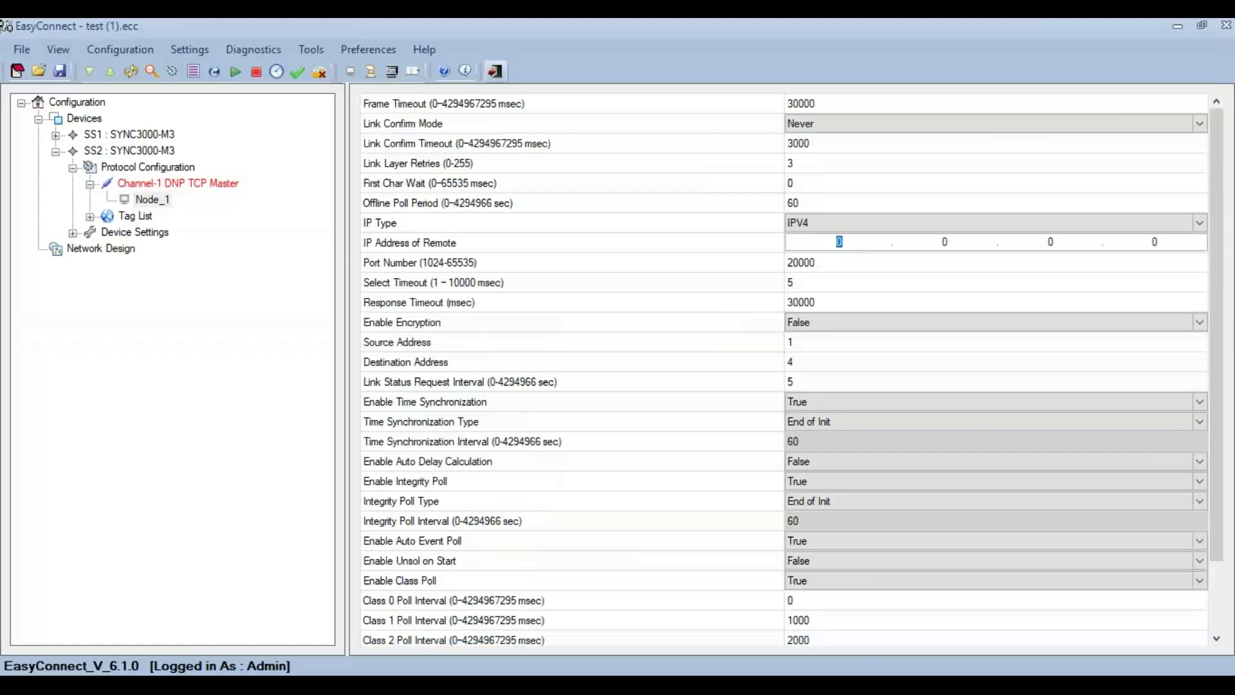
click(835, 270)
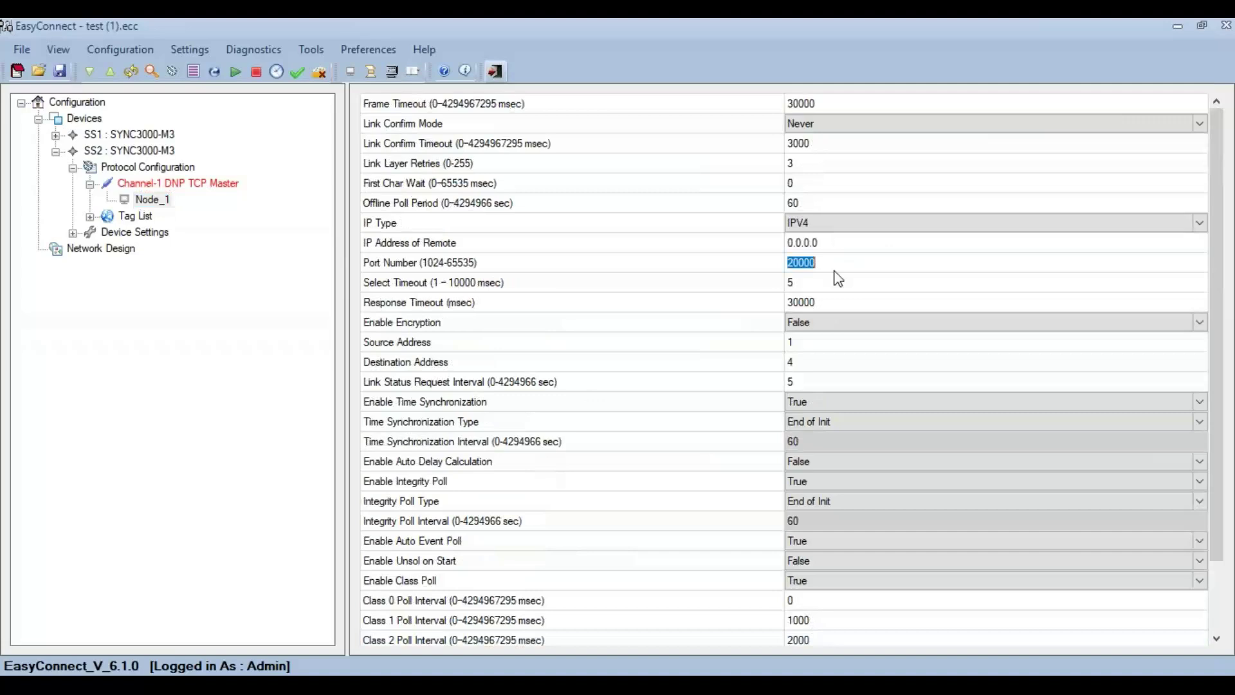
right_click(157, 206)
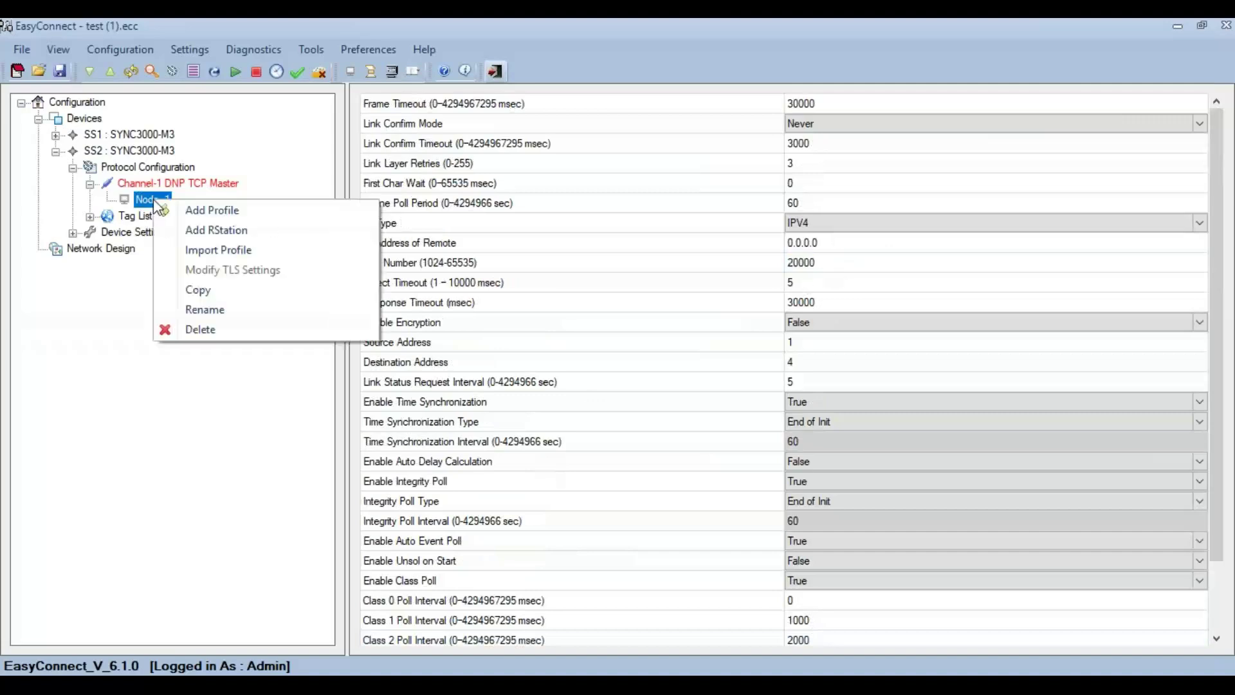
Give Node_1 a profile with a Binary Inputs row starting at index 1 with 5 points, then return to the protocol list
click(187, 209)
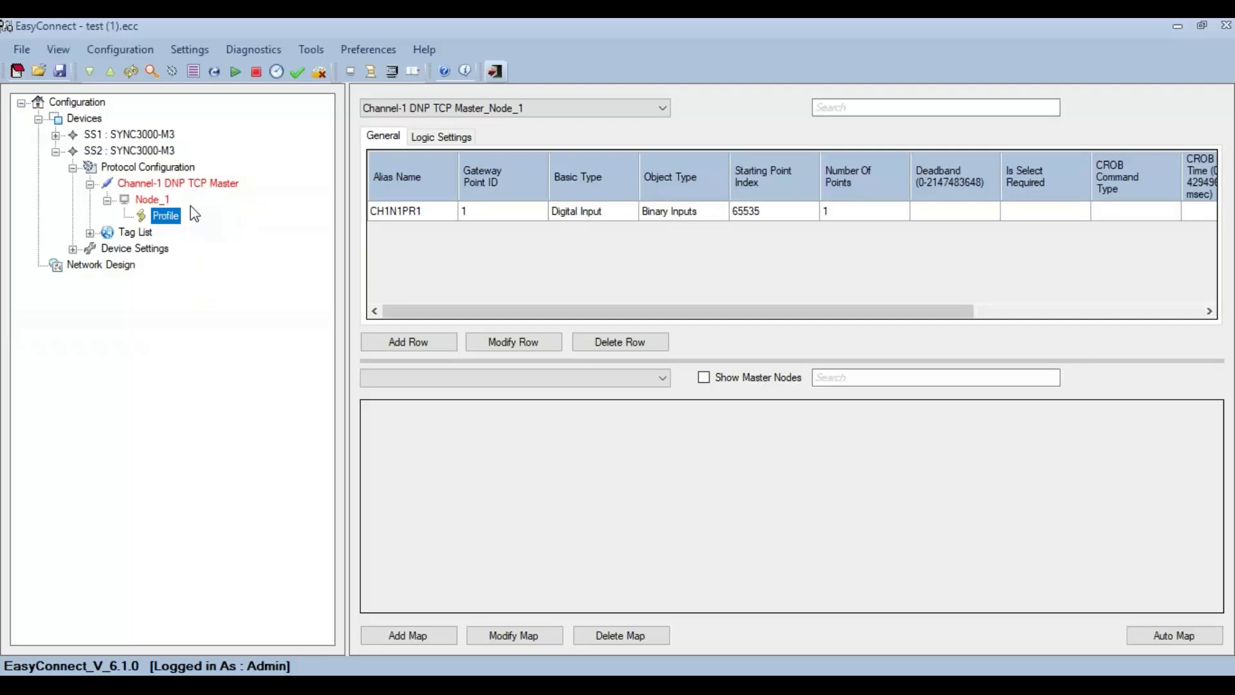
click(424, 346)
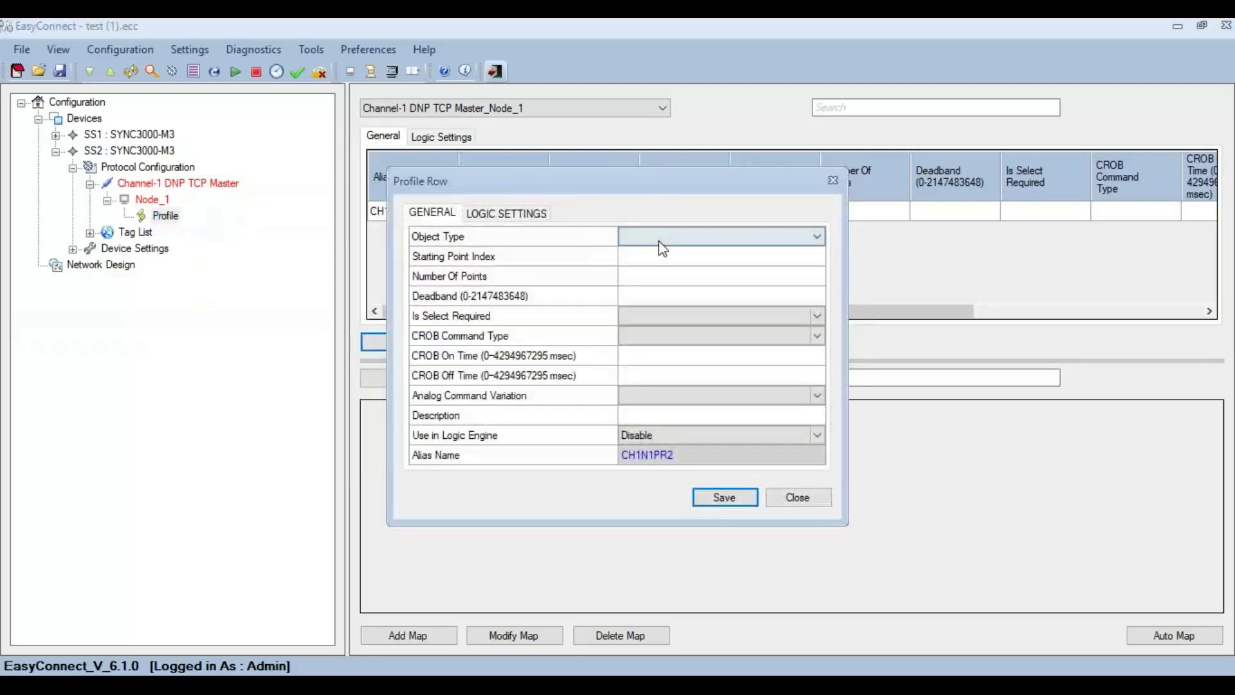
click(662, 238)
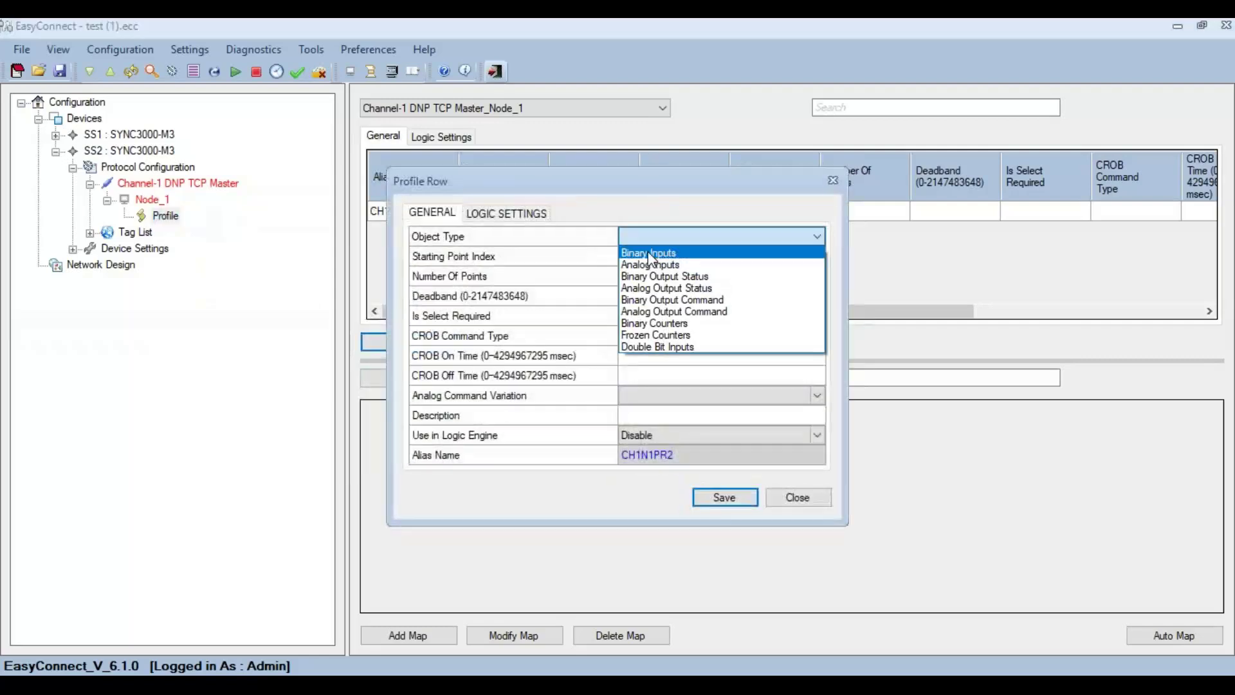
click(691, 255)
click(679, 260)
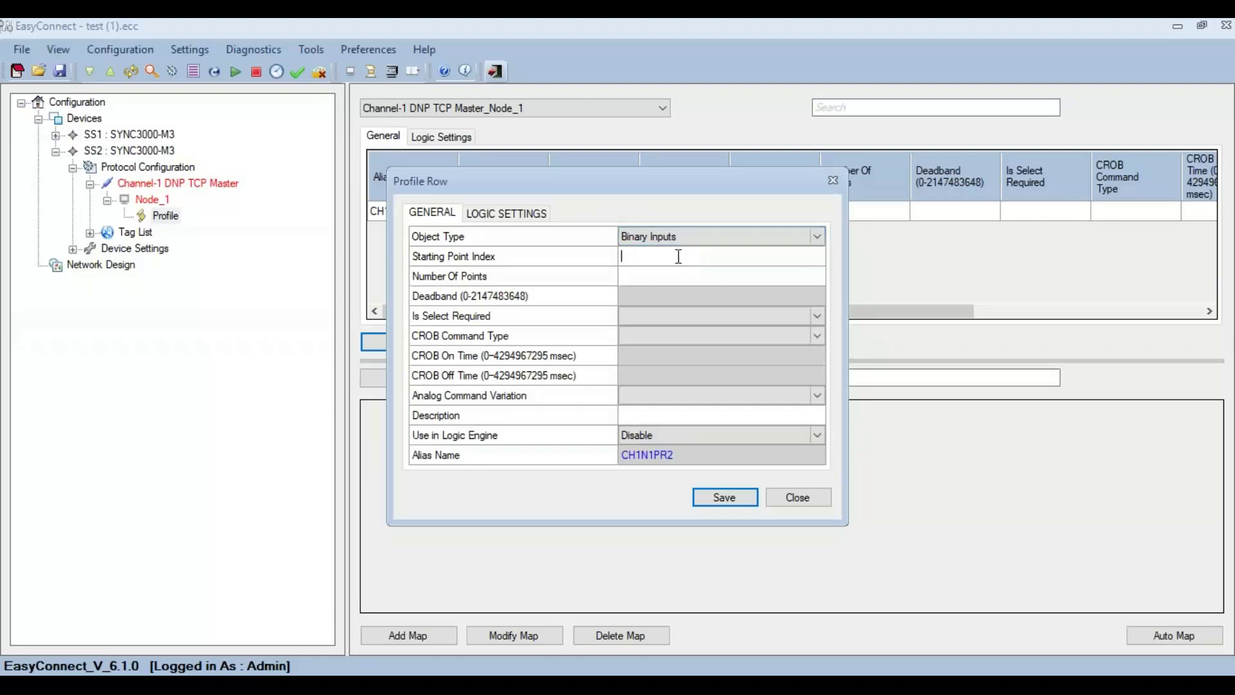
text(1)
text(5)
click(719, 502)
click(783, 507)
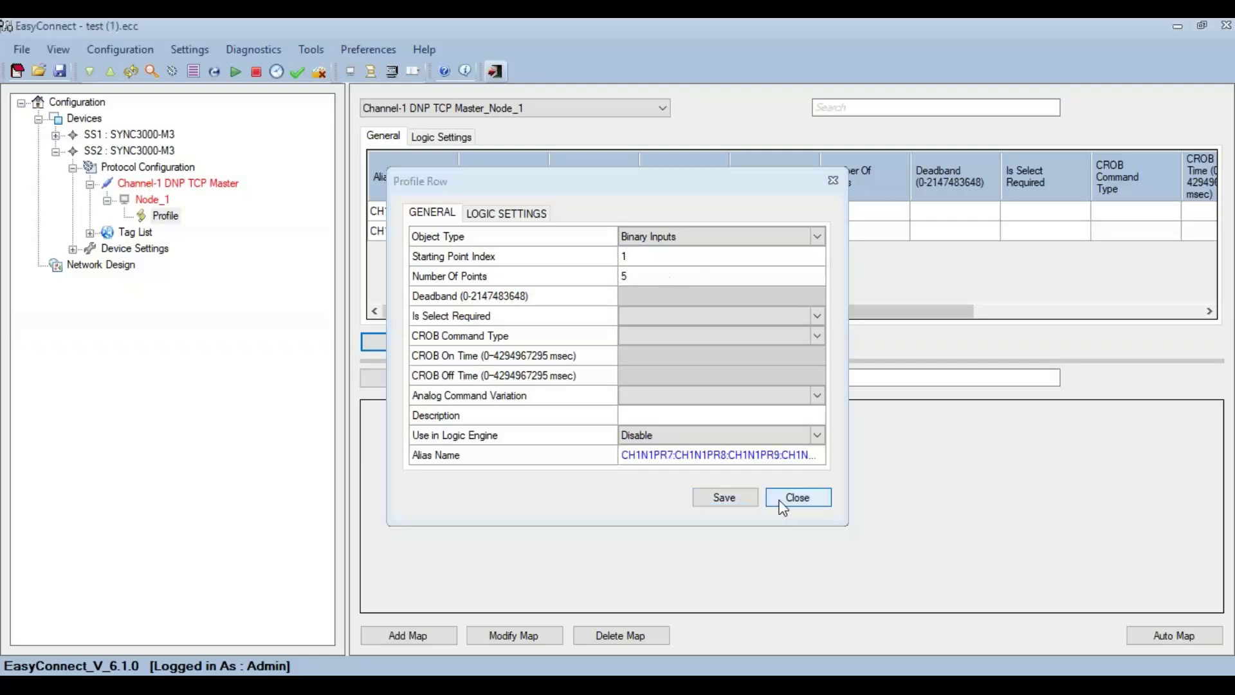
click(826, 237)
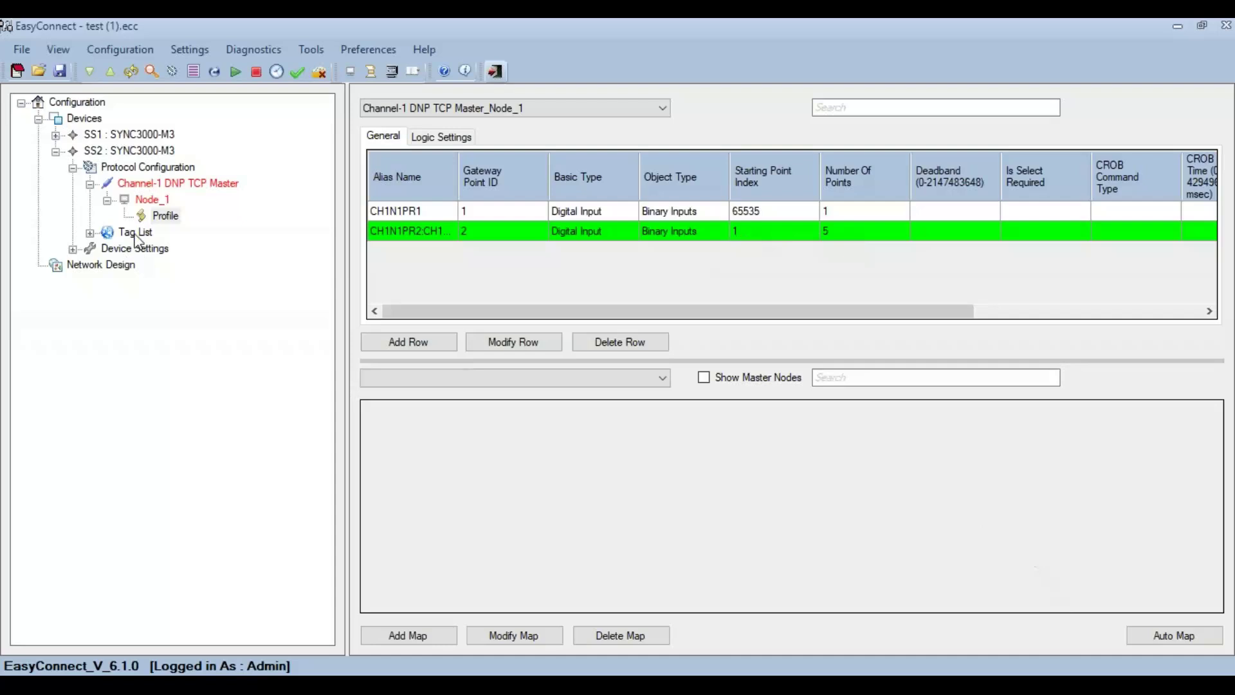
click(130, 168)
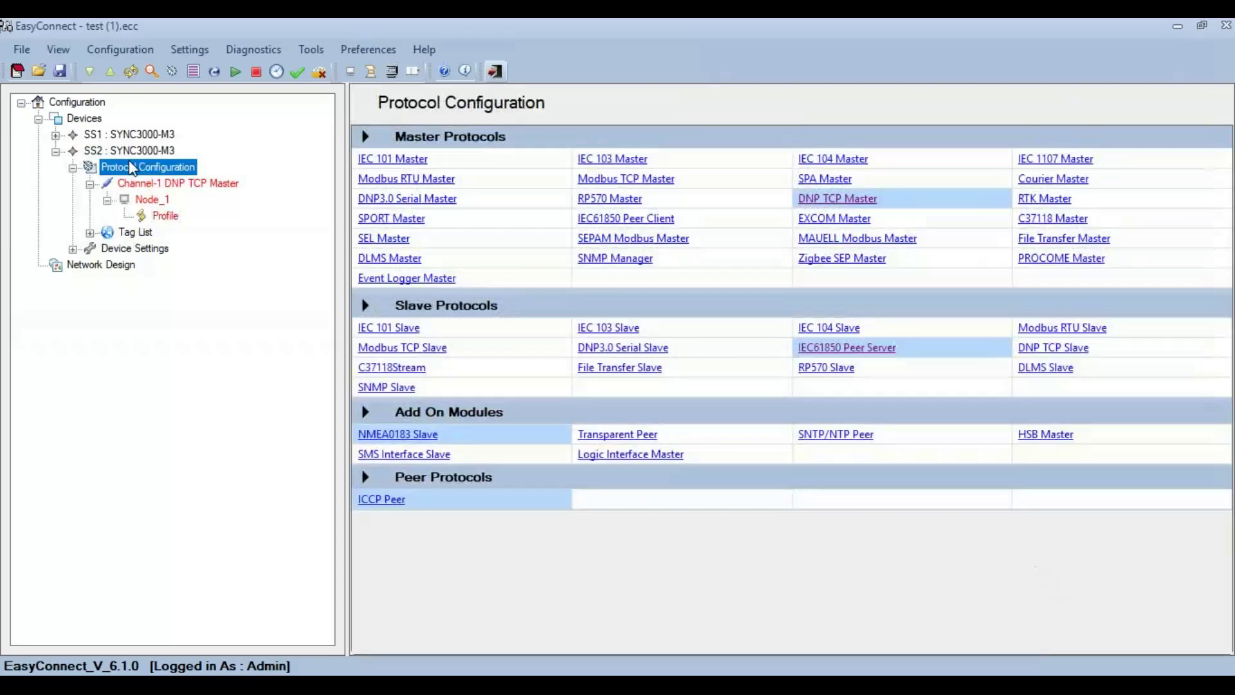
Add an IEC61850 Peer Server channel loading IED_DEMO.icd, with IED name IED_DEMO and accessPoint1
click(836, 352)
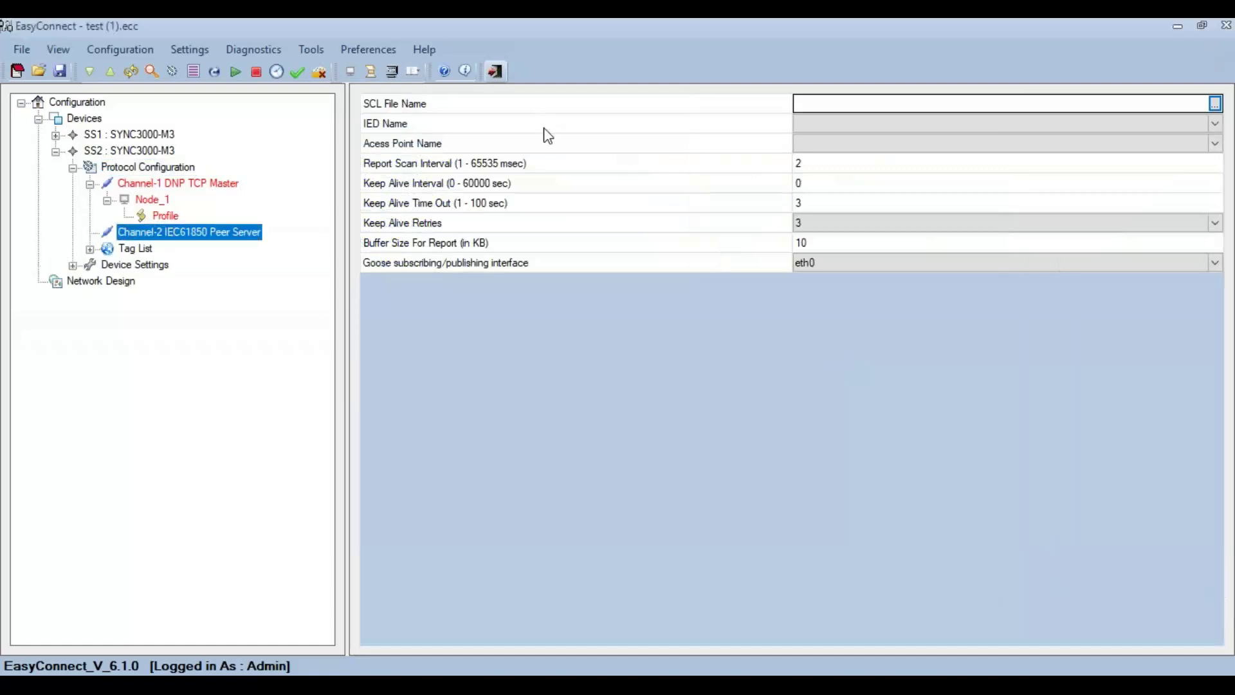
click(1219, 105)
click(1215, 104)
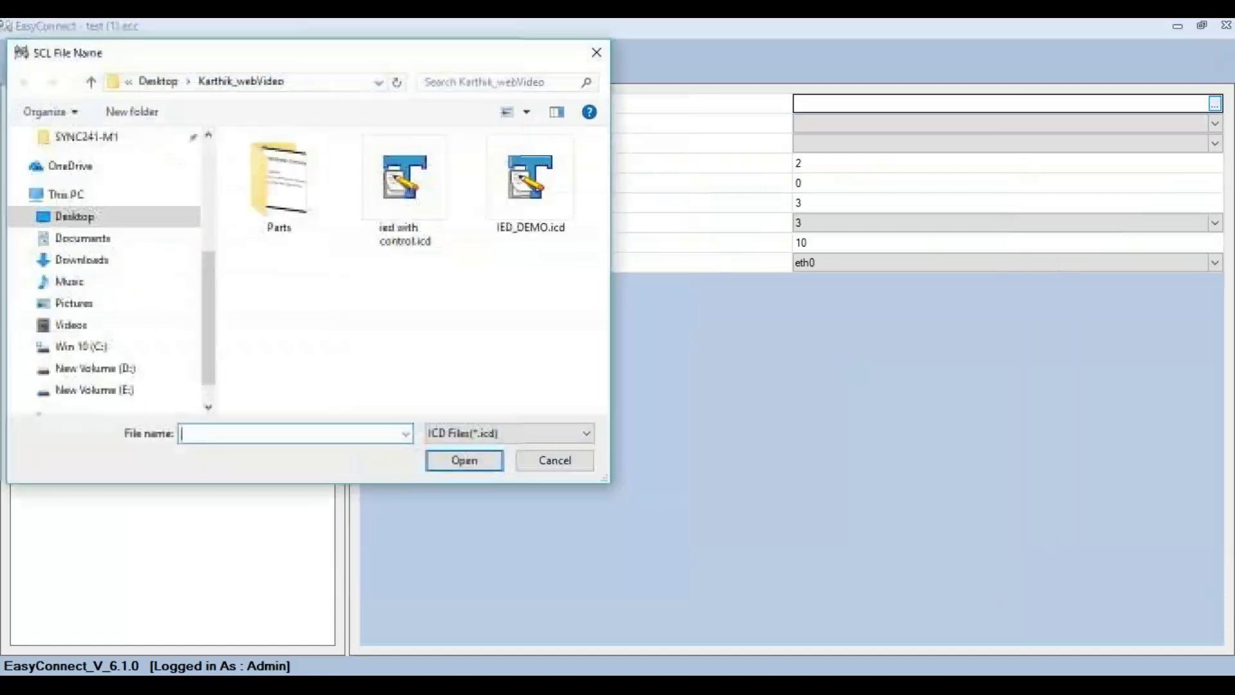
double_click(542, 218)
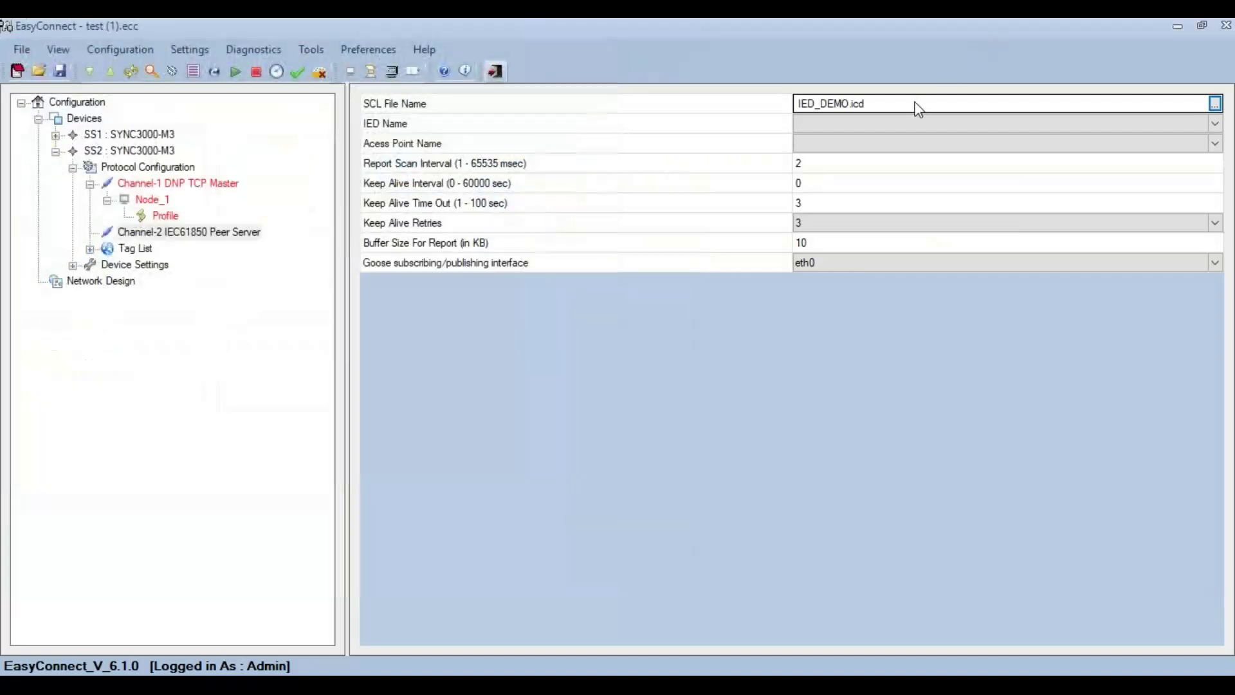
click(858, 124)
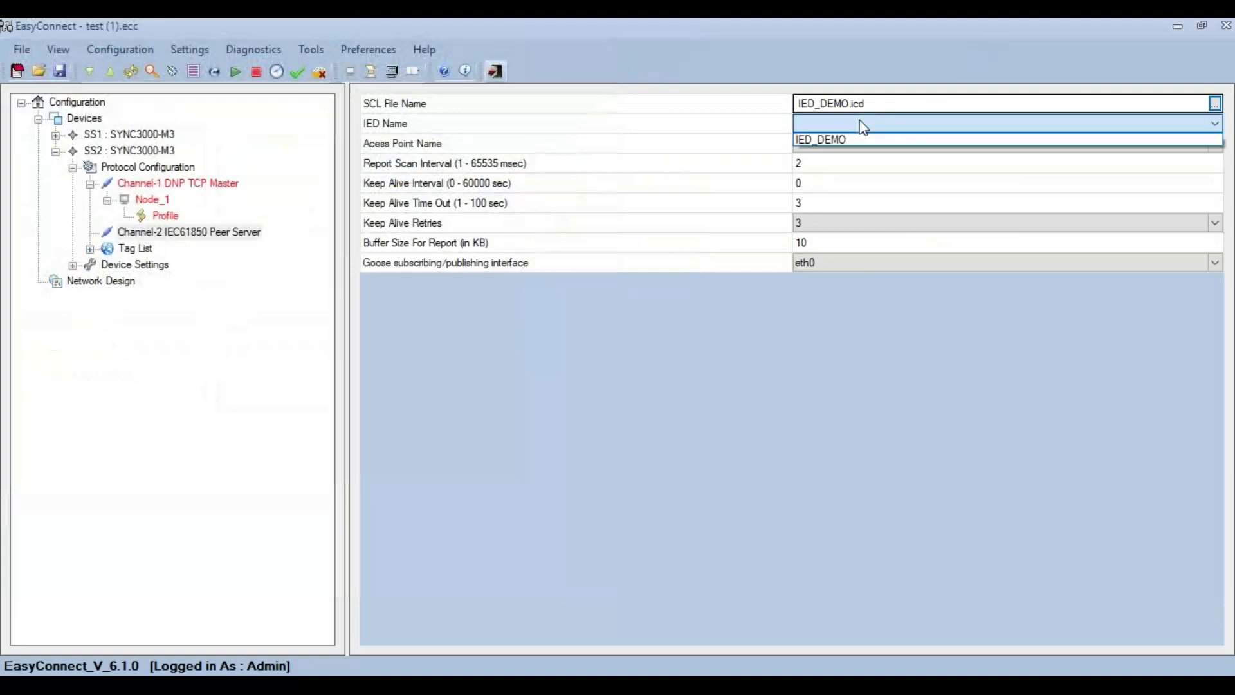
click(850, 146)
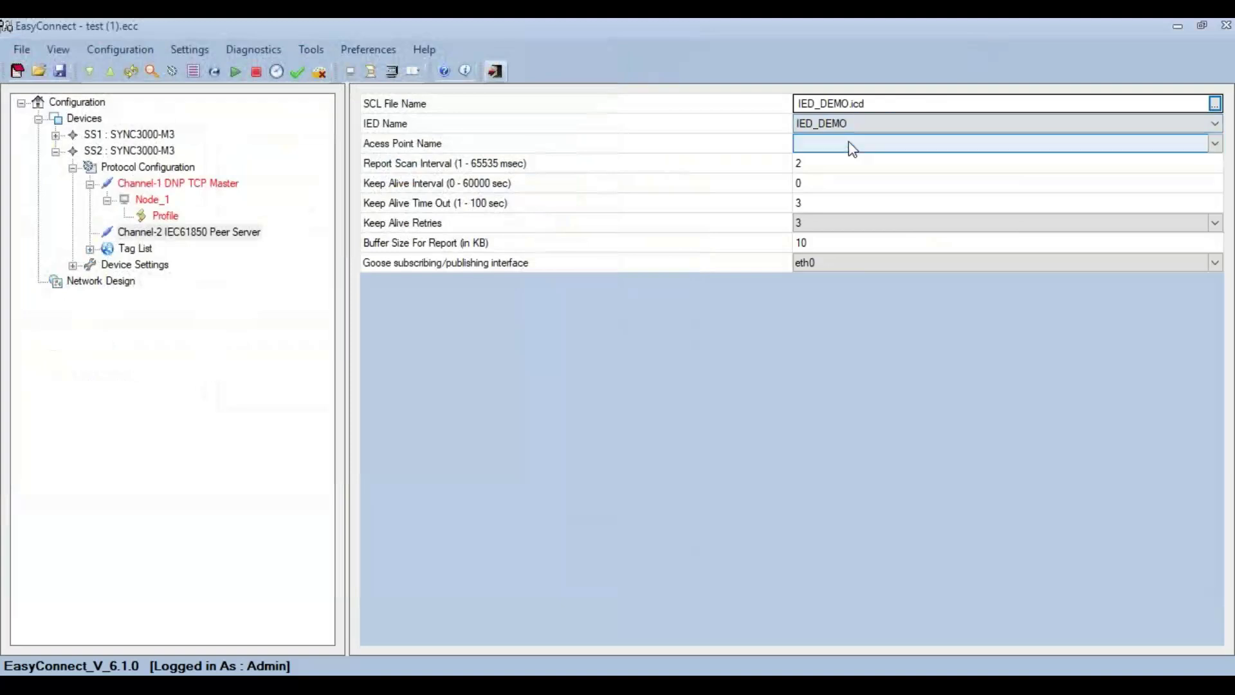
click(835, 143)
click(835, 161)
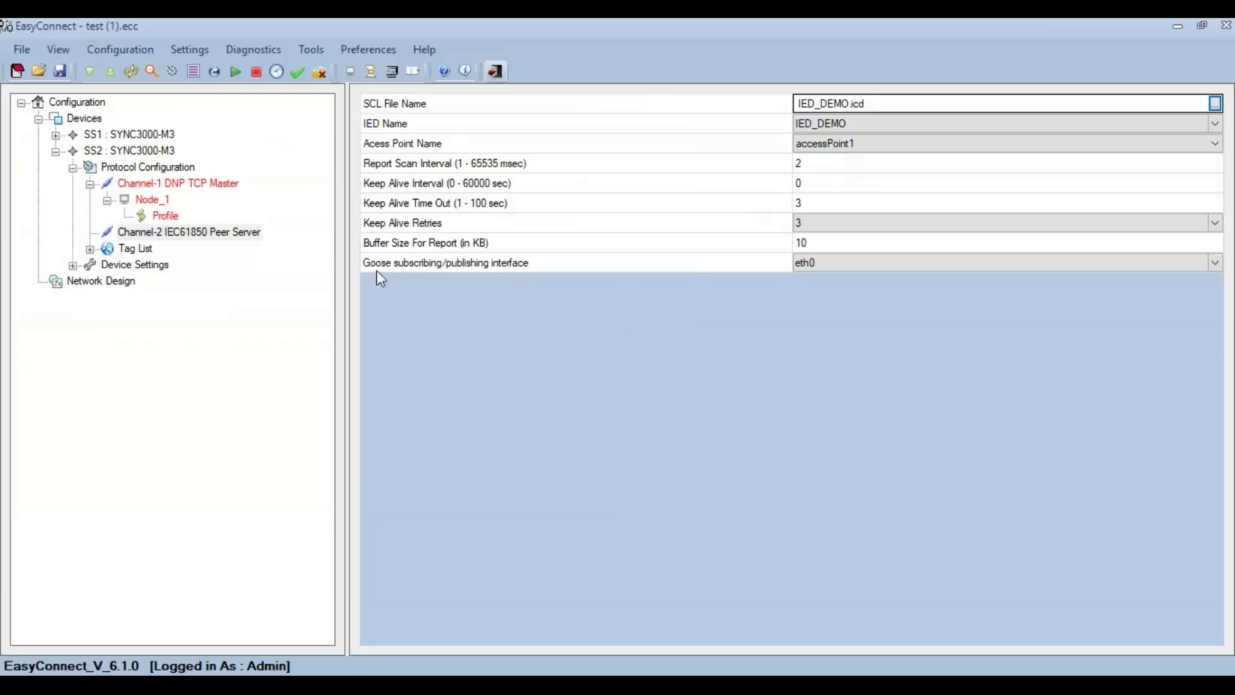
Add station Node_2 under the Channel-2 IEC61850 Peer Server
click(180, 233)
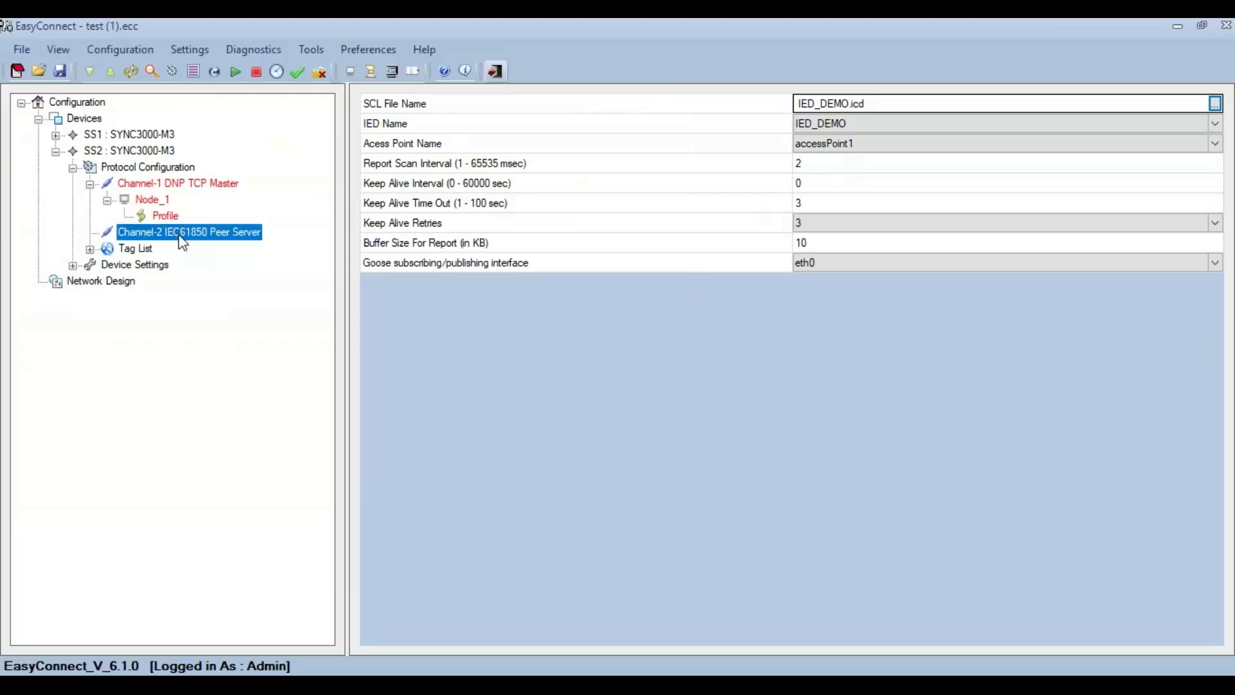
right_click(183, 243)
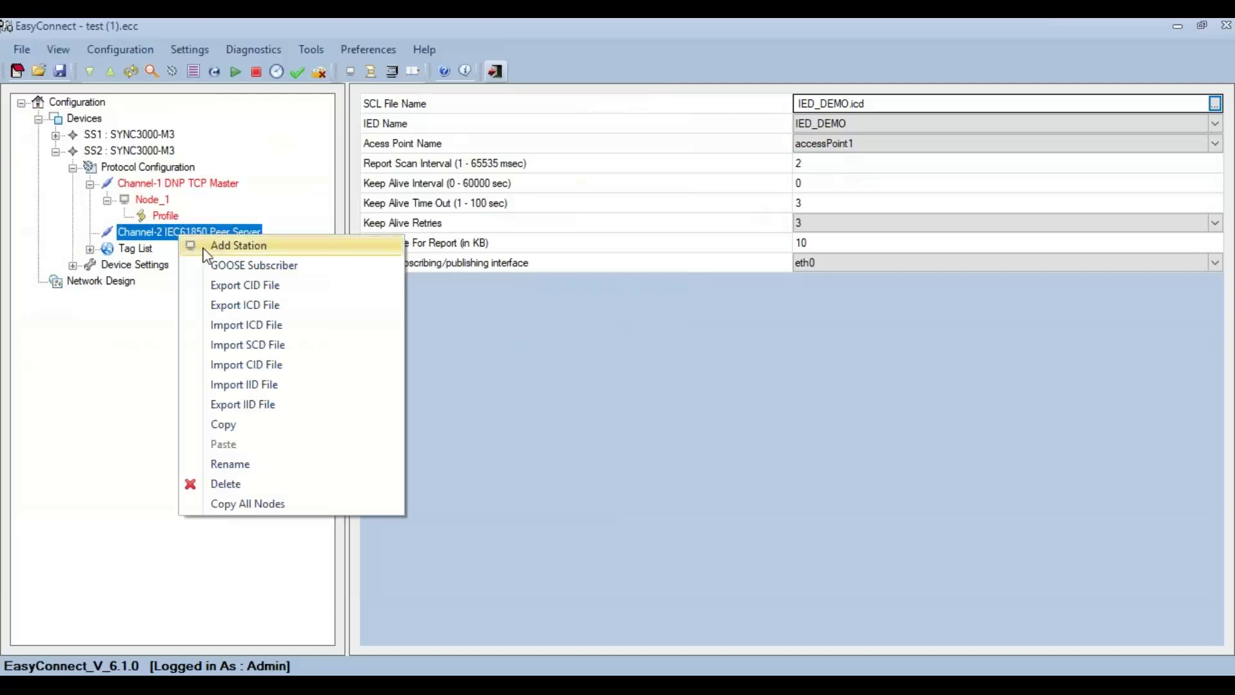
click(206, 251)
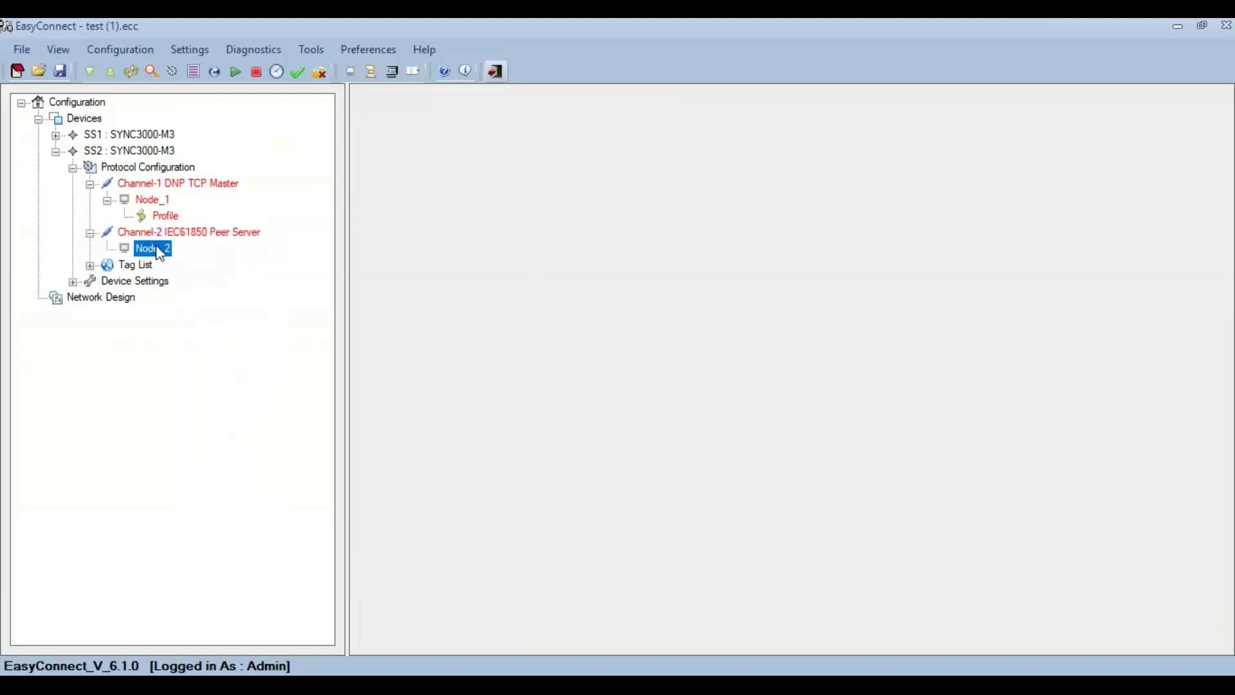
Collapse SS2, keep Peer Server Node_1 as the mapping target, and select point CH1N2PR43
click(55, 152)
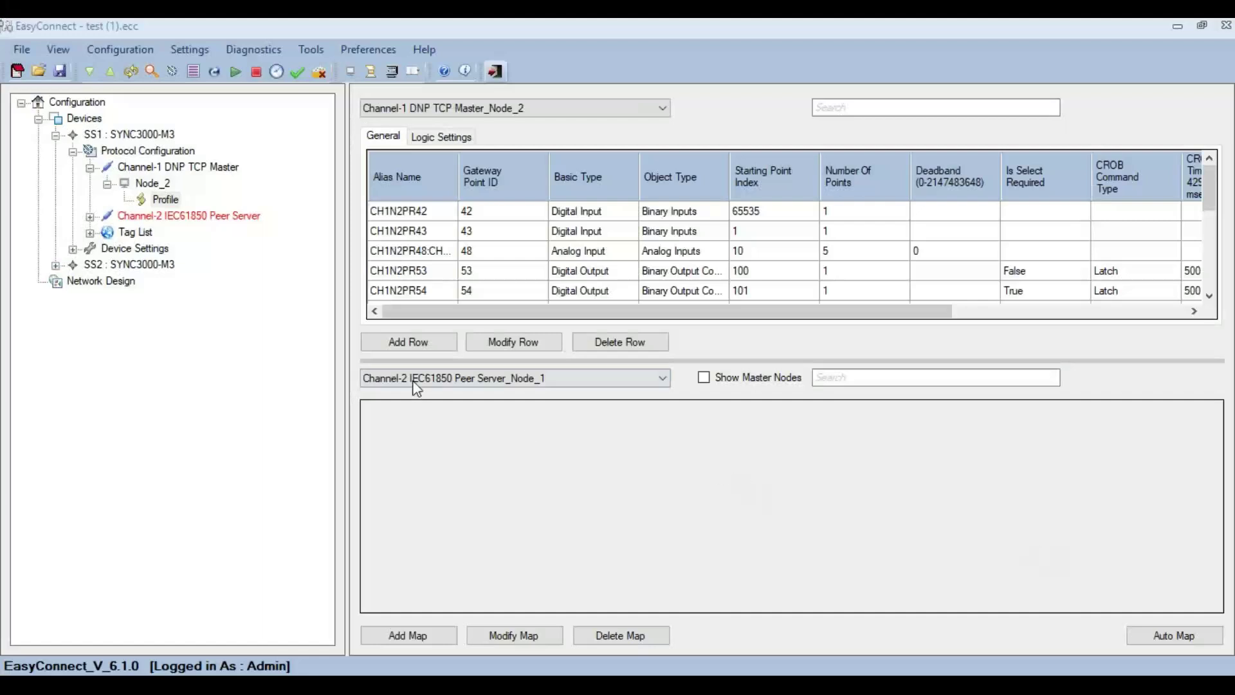
click(597, 258)
click(600, 275)
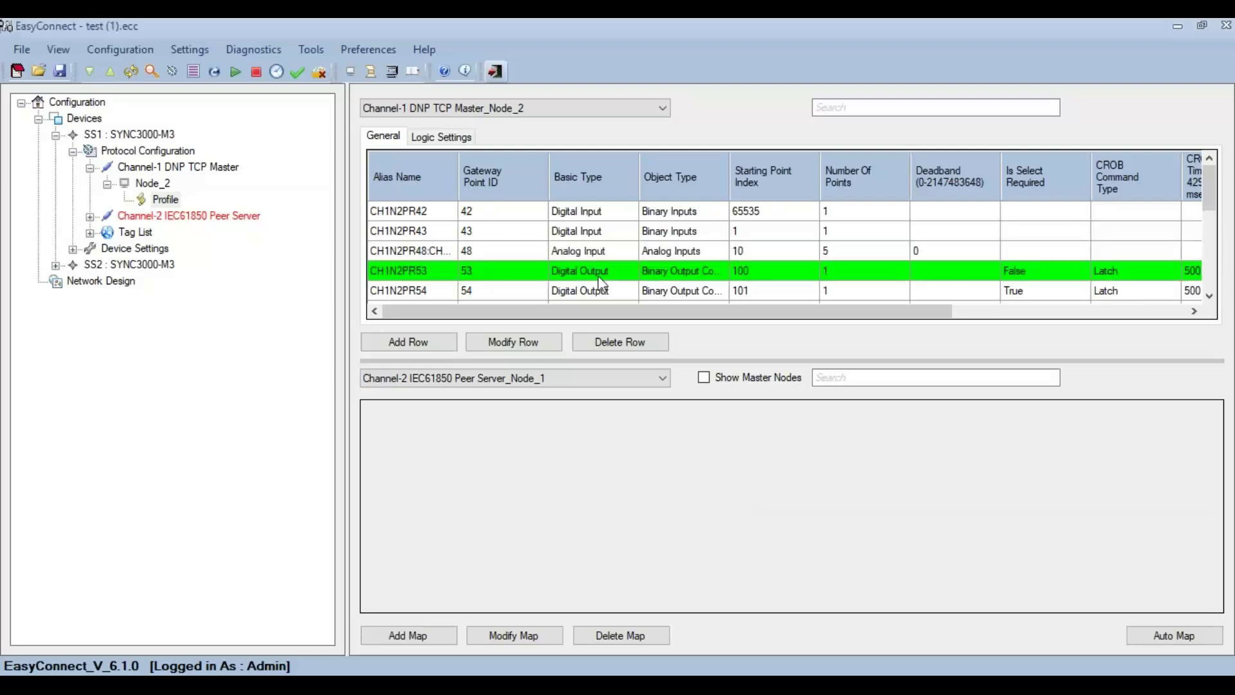
click(589, 375)
click(593, 381)
click(593, 382)
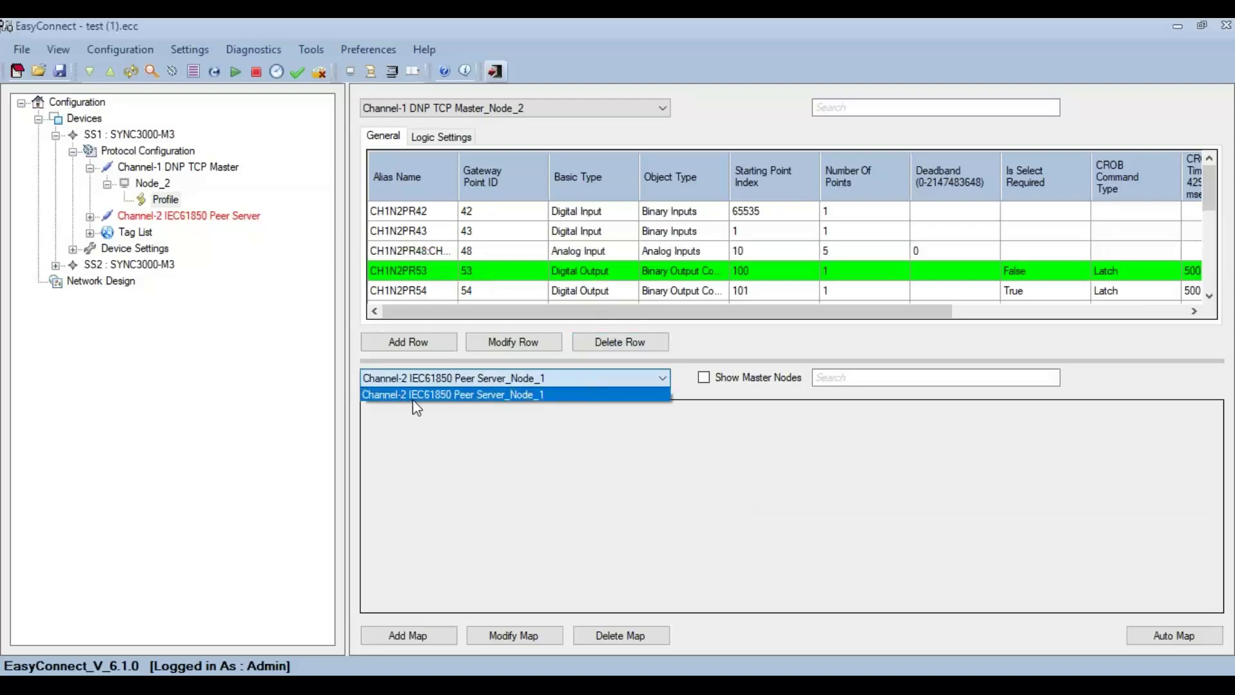
click(548, 400)
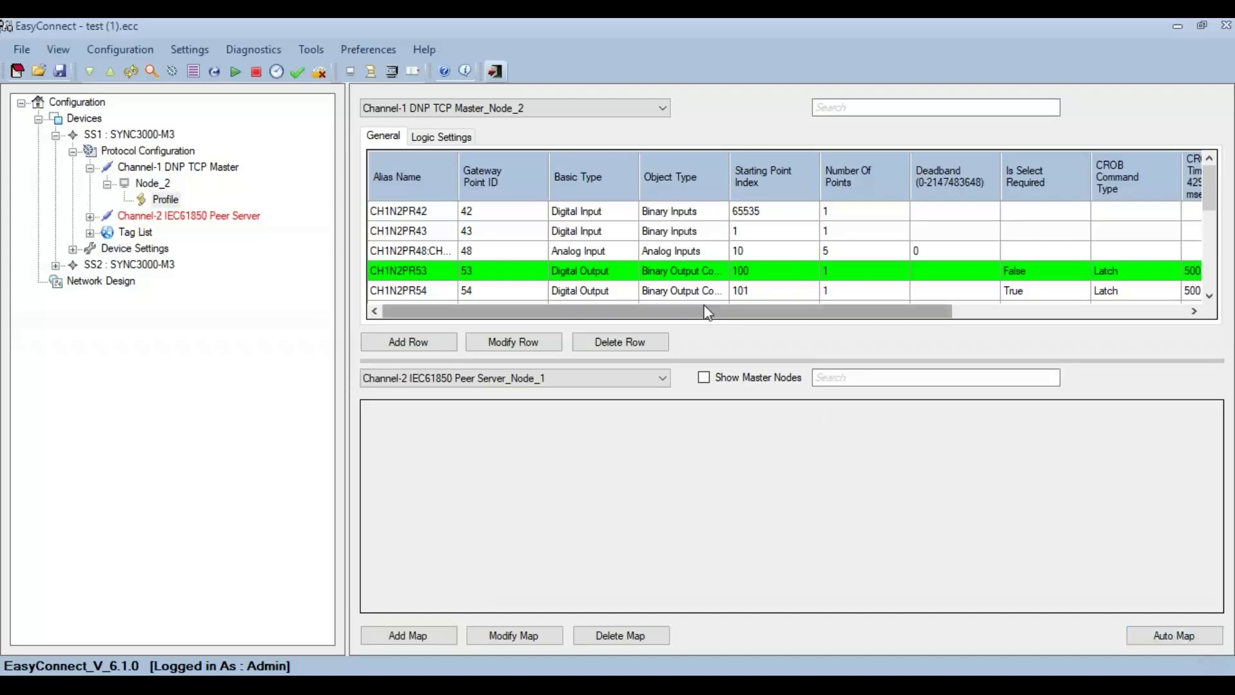
click(691, 234)
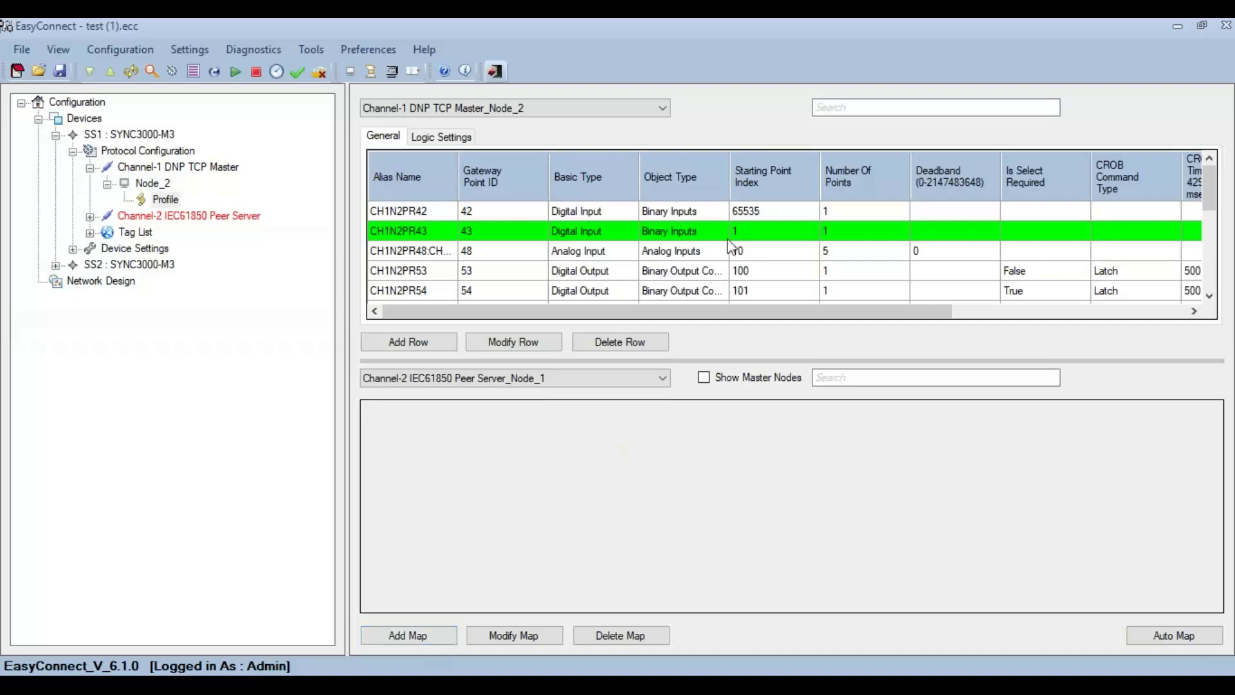
Start a map entry for CH1N2PR43 on logical device IED_DEMOM140c, logical node Event1GGIO1
click(409, 635)
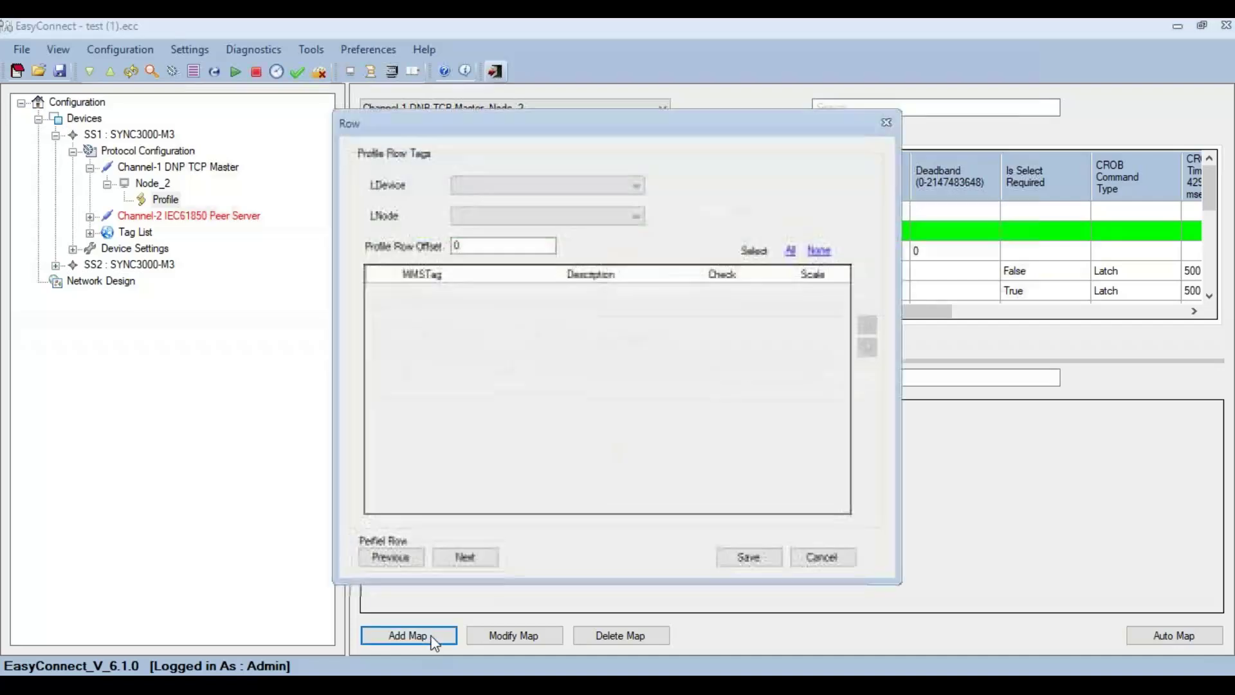
click(511, 188)
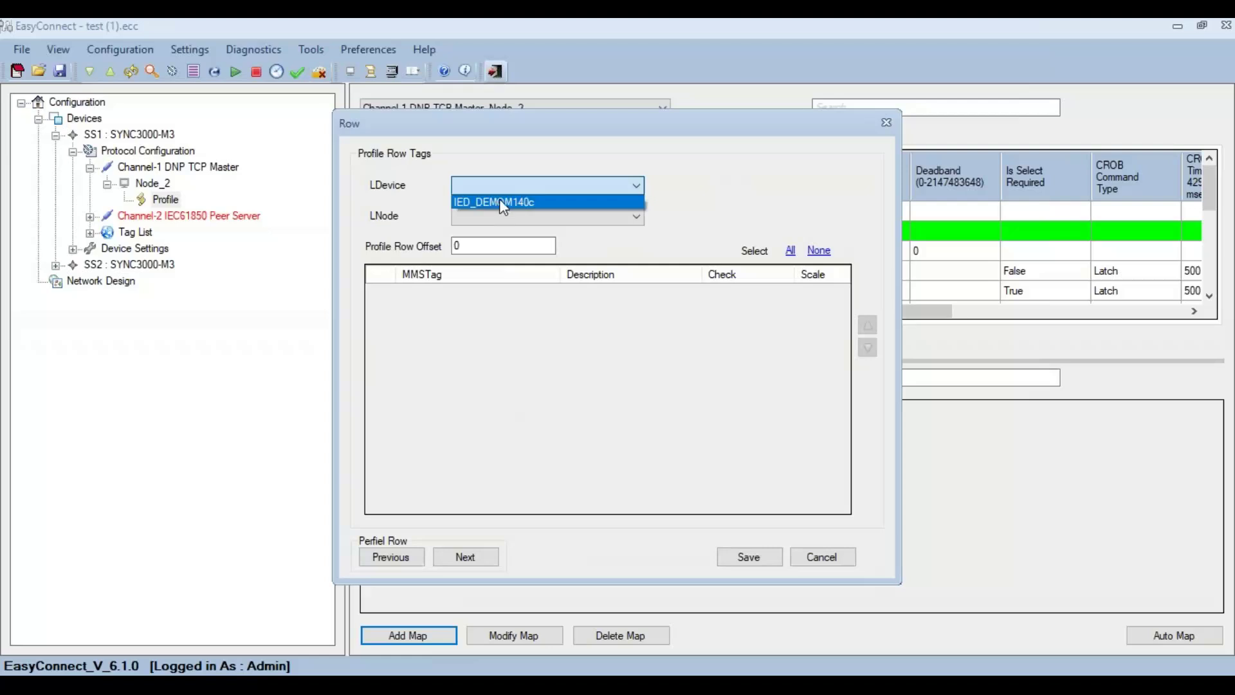
click(499, 201)
click(499, 218)
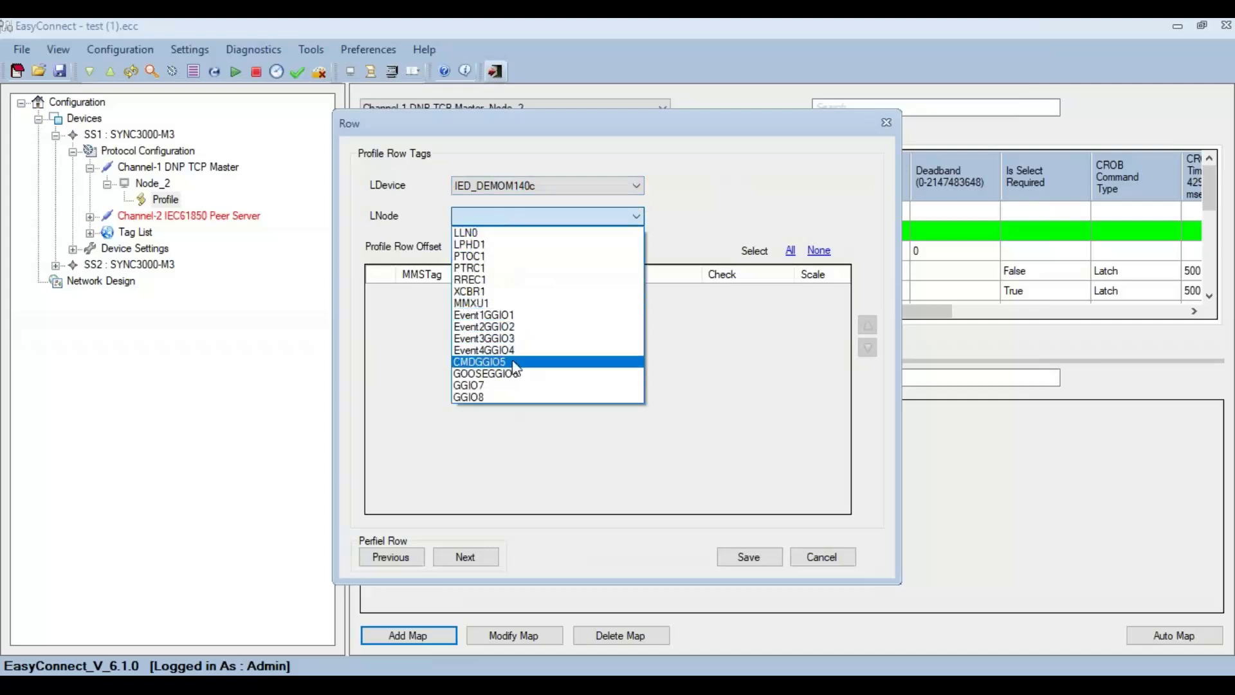
click(518, 315)
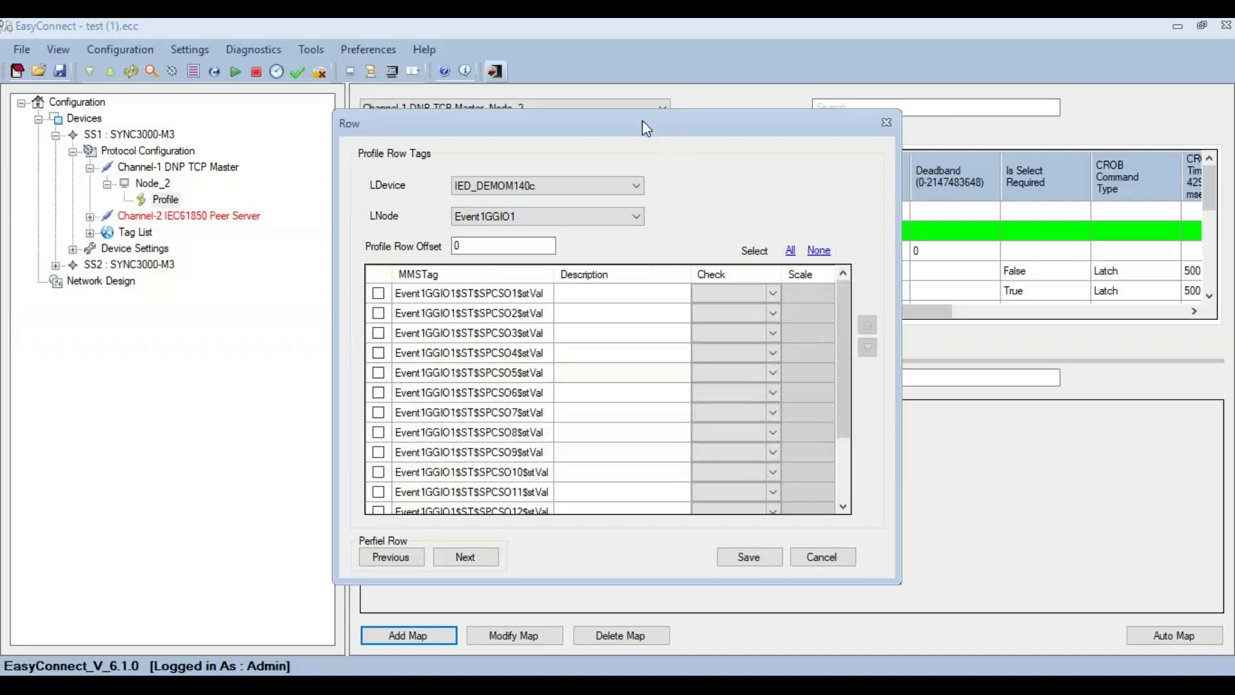
Map Event1GGIO1$ST$SPCSO1$stVal to CH1N2PR43 and widen the MMS Tag column
drag(644, 123, 290, 106)
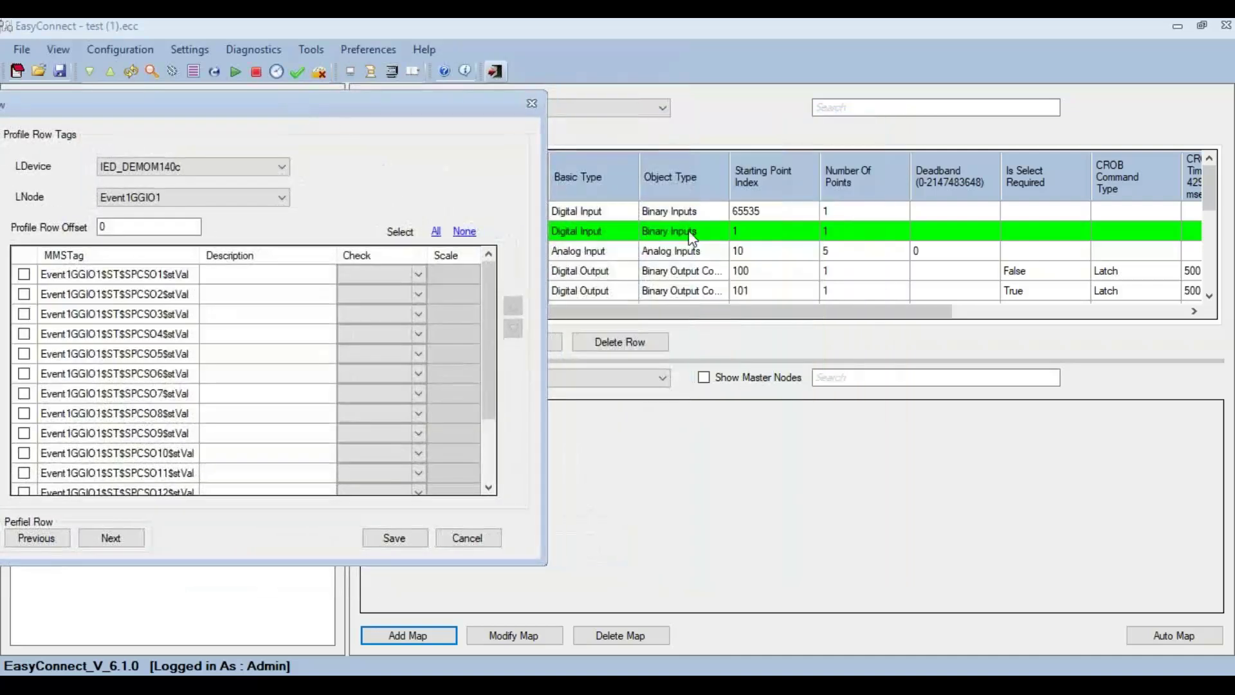
drag(363, 106, 601, 94)
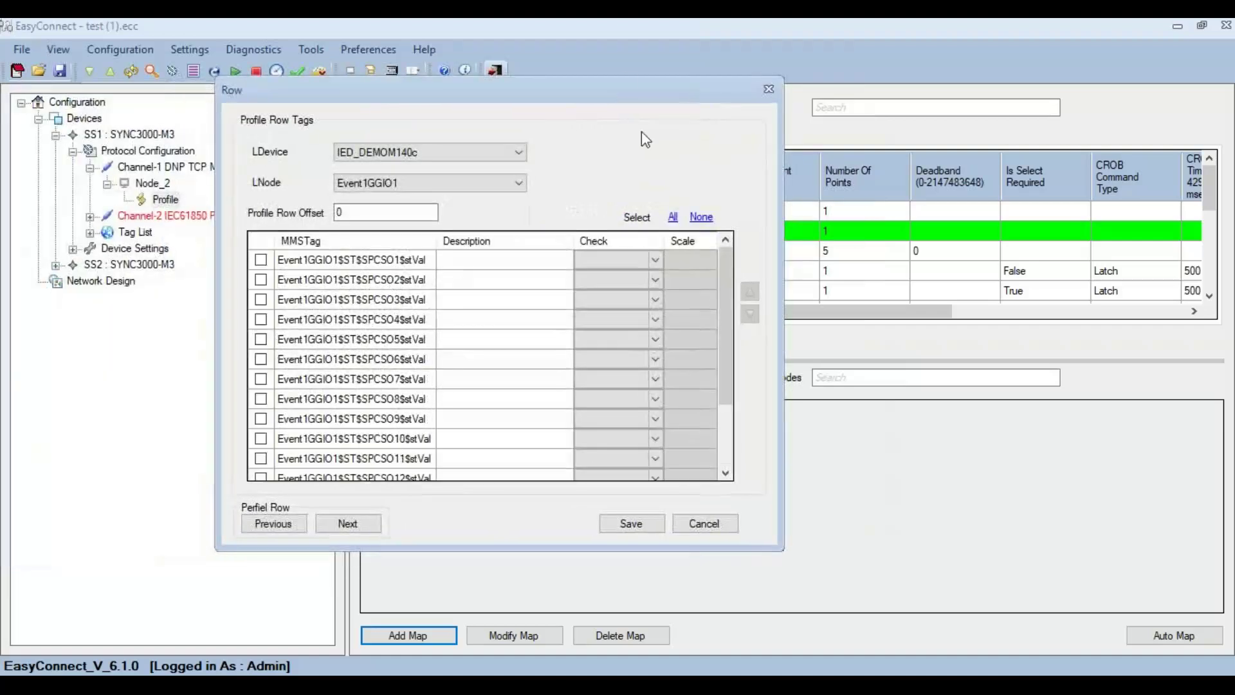
drag(606, 94, 437, 107)
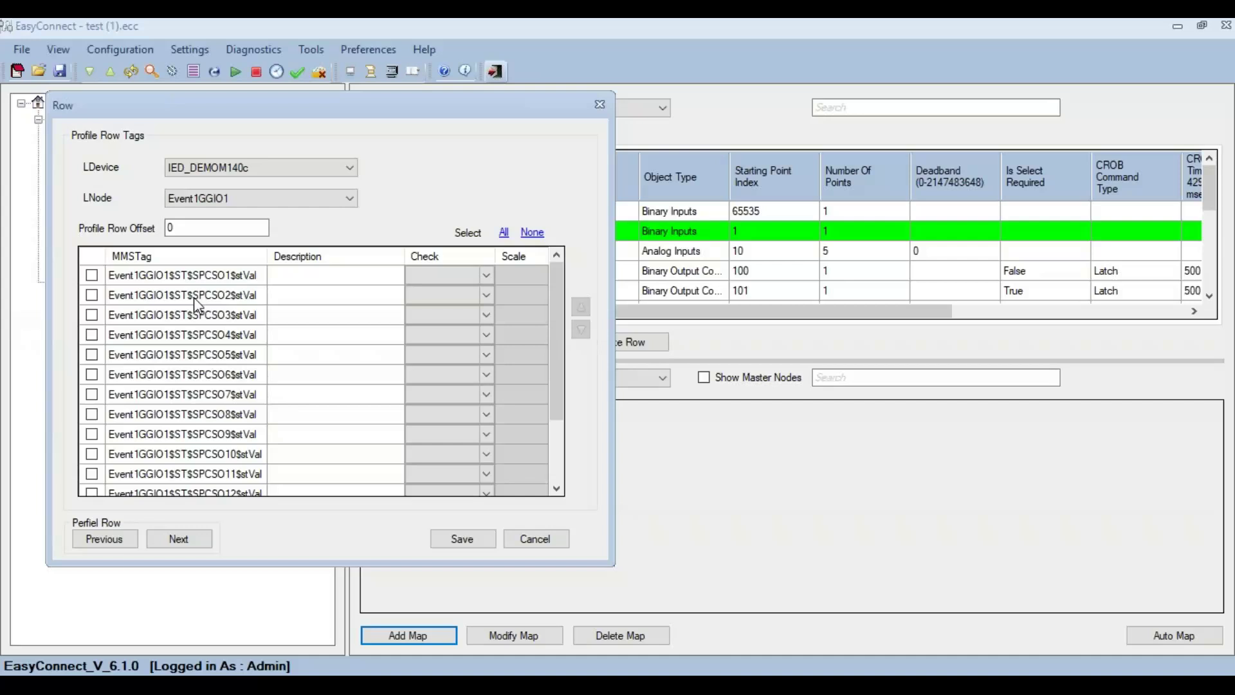
click(447, 317)
click(92, 276)
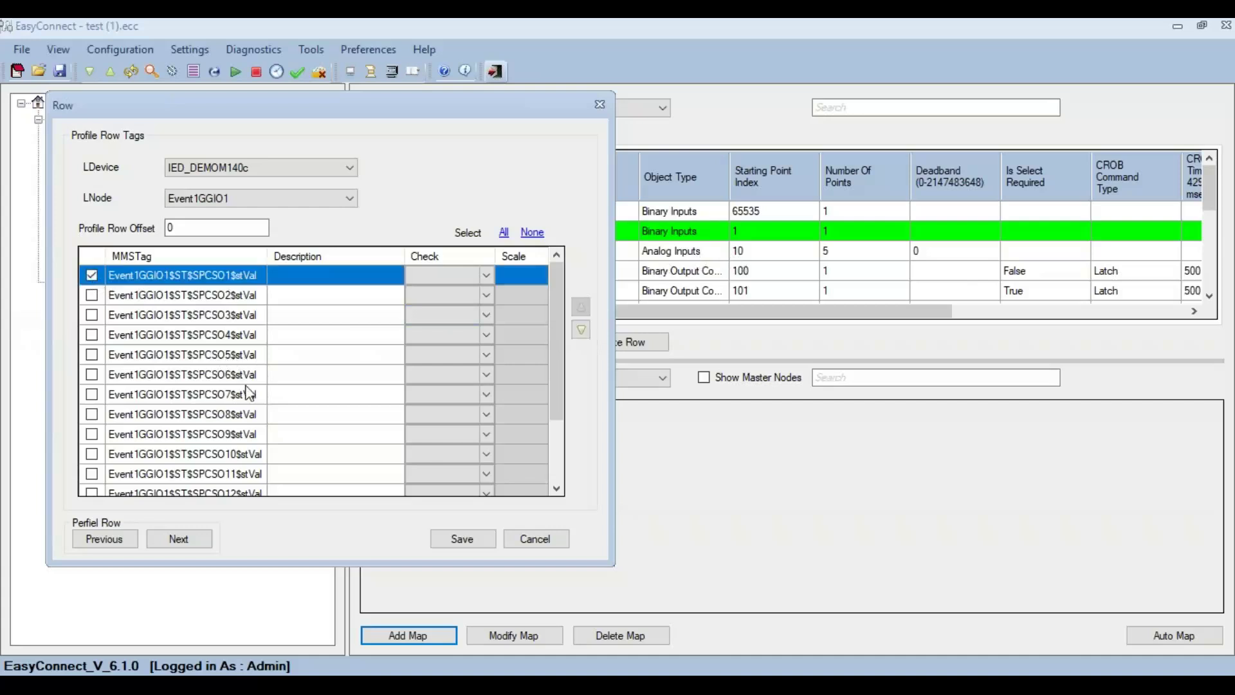
click(475, 542)
click(552, 544)
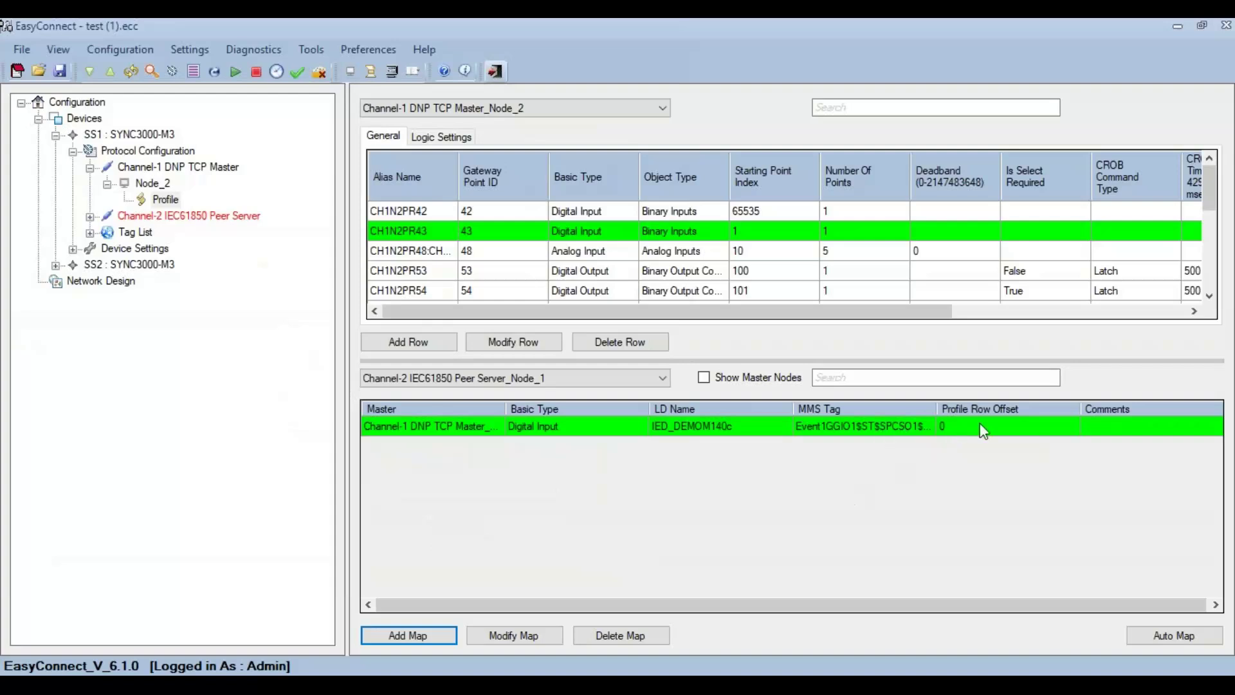
drag(936, 409, 960, 409)
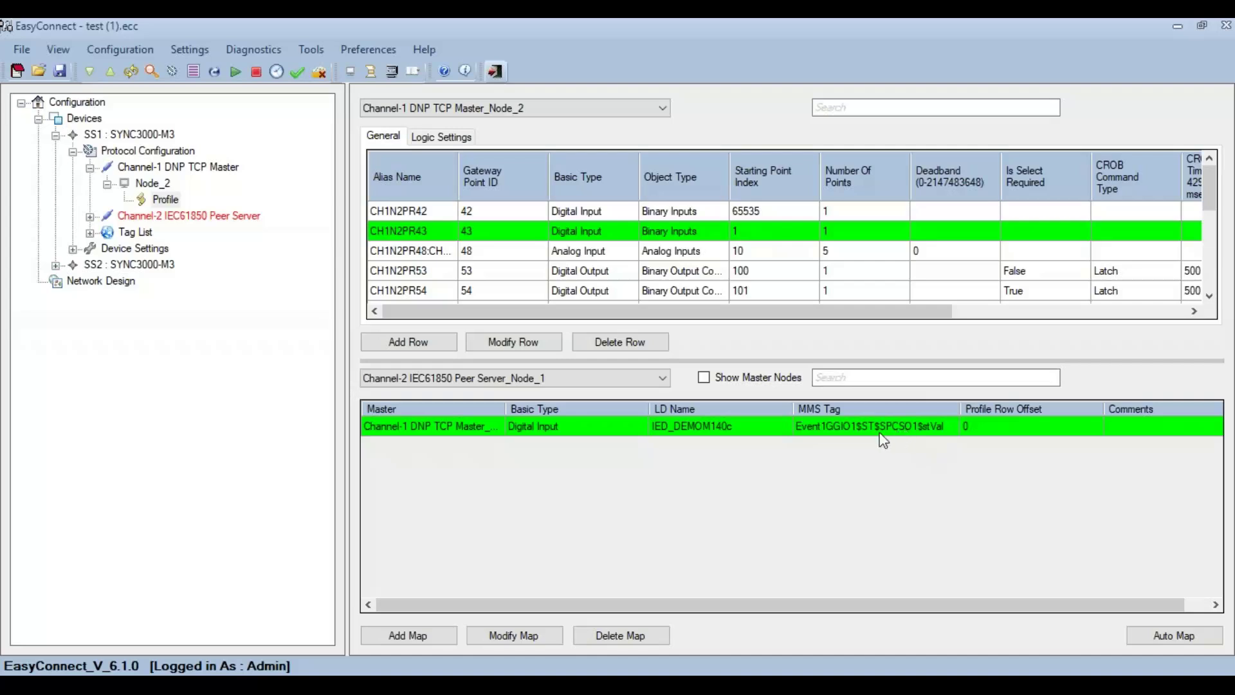
Start a map entry for analog point CH1N2PR48 on IED_DEMOM140c, logical node Event1GGIO1
click(686, 257)
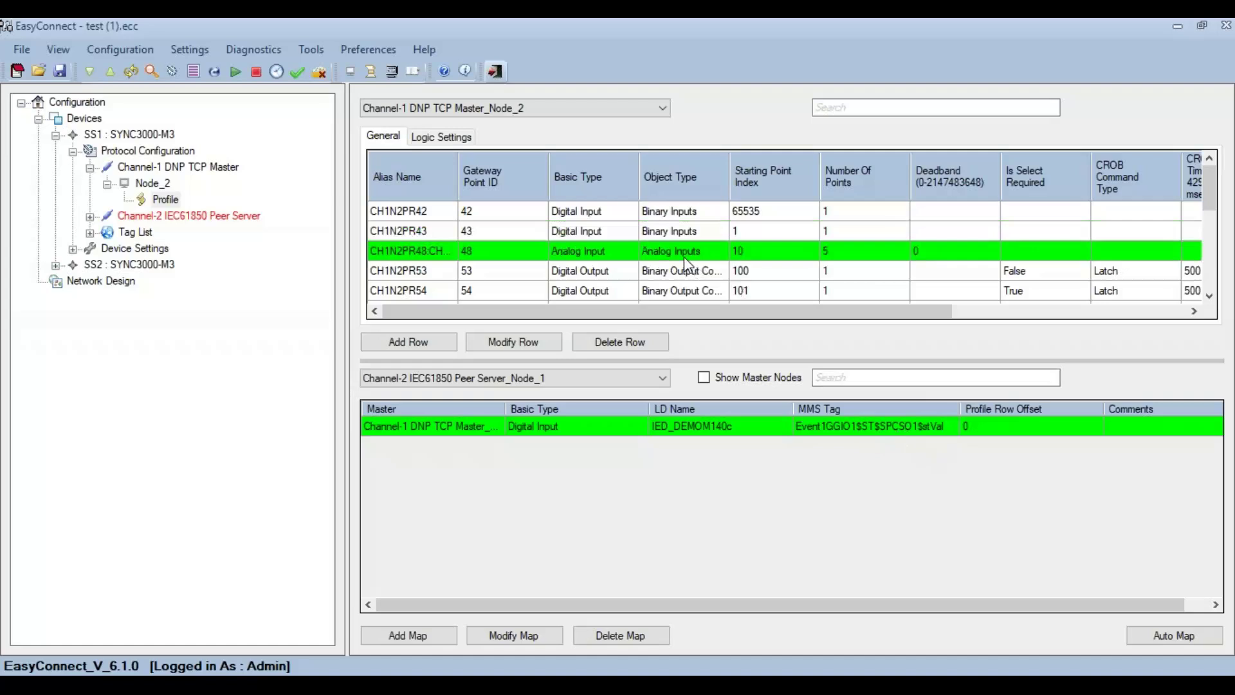
click(432, 635)
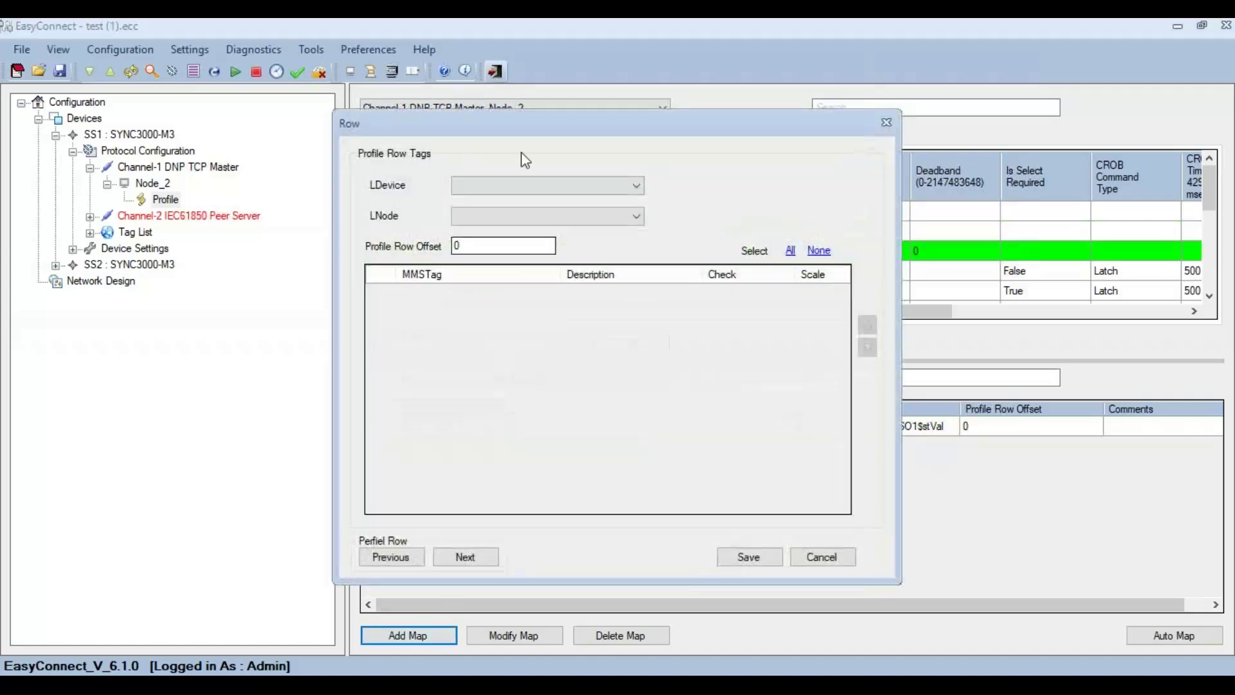
drag(621, 116, 443, 90)
click(394, 167)
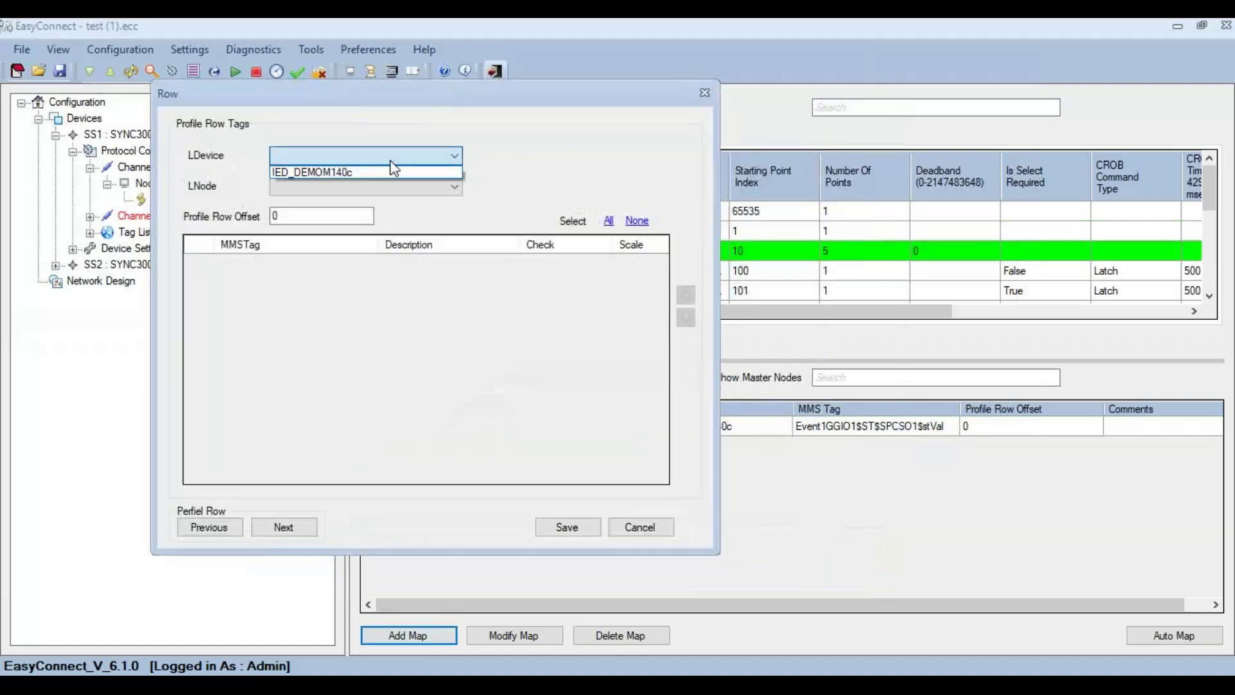
click(399, 171)
click(402, 187)
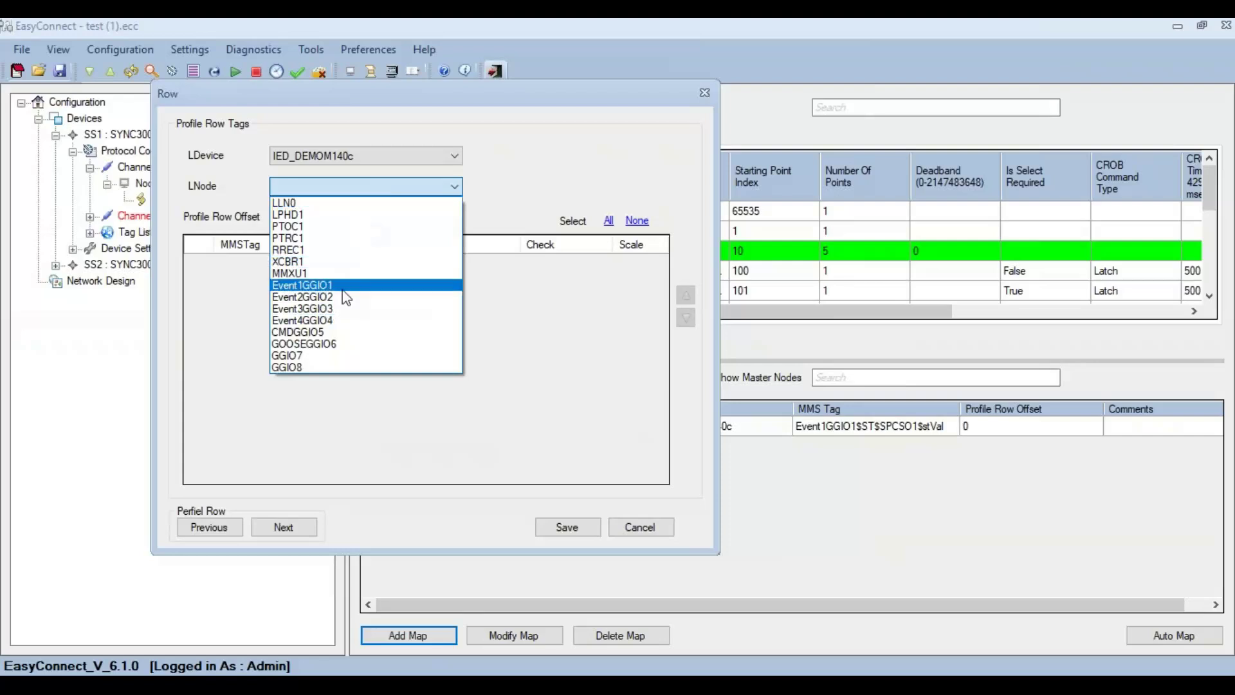
click(303, 285)
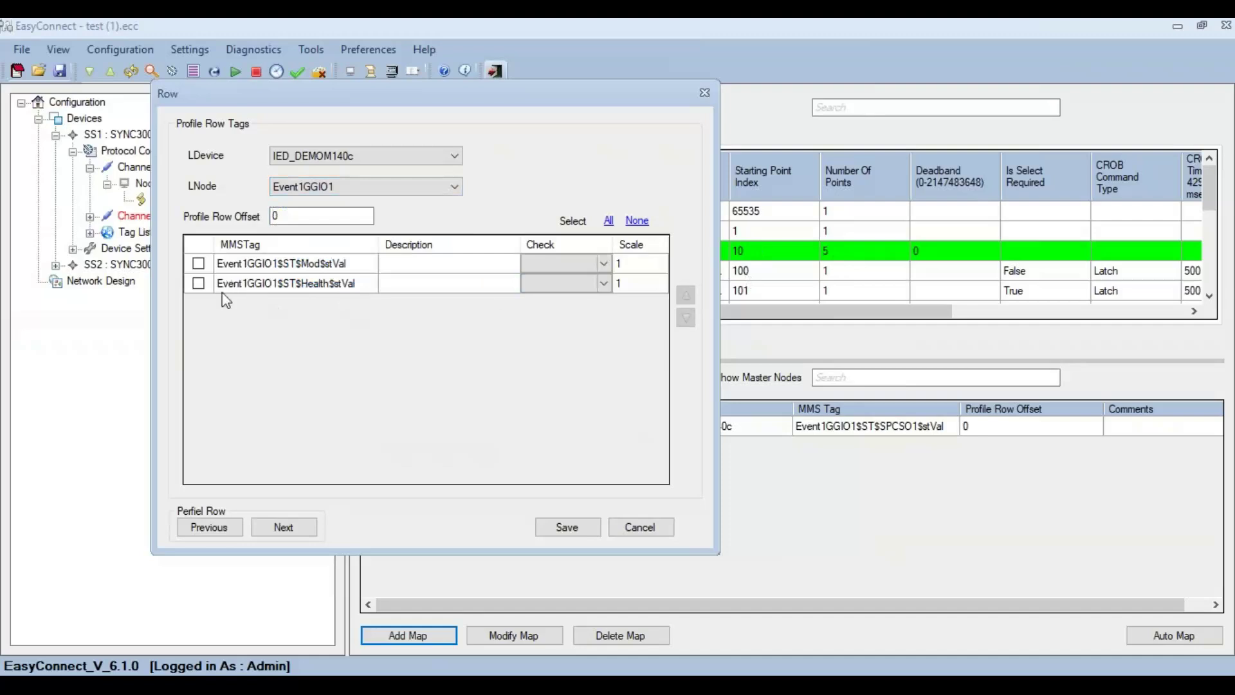
Map the Event1GGIO1 Mod and Health stVal tags to CH1N2PR48 at offsets 0 and 1
click(199, 265)
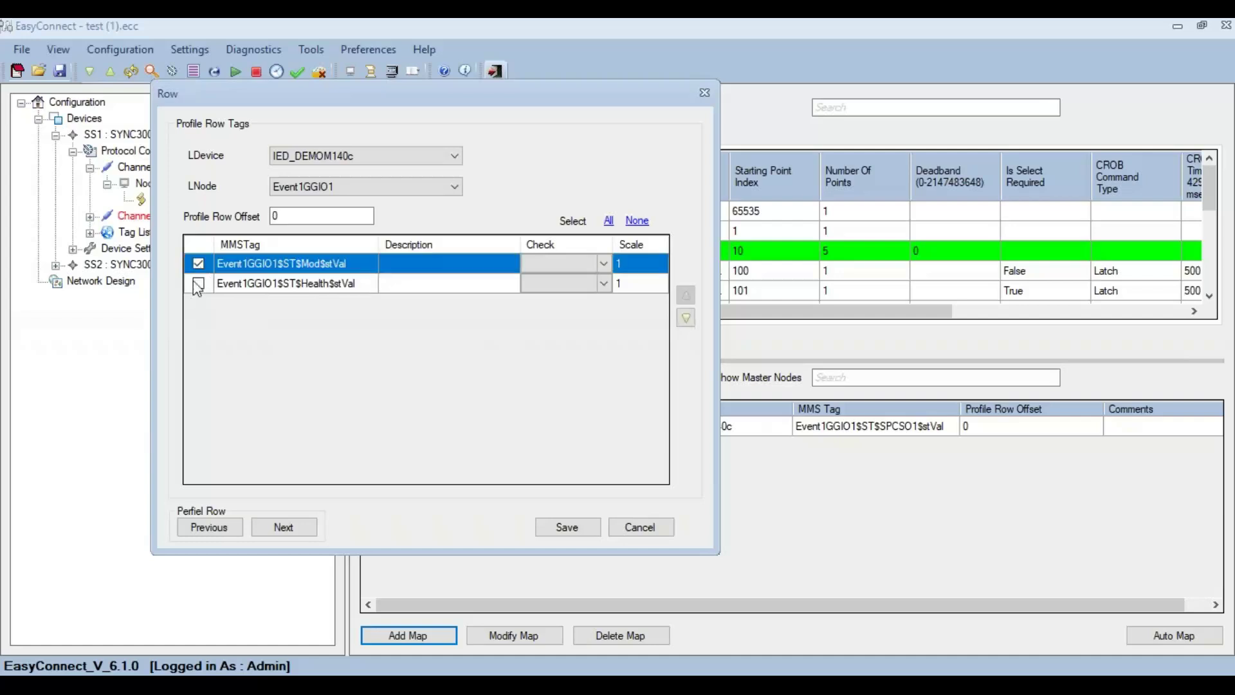
click(199, 283)
click(566, 528)
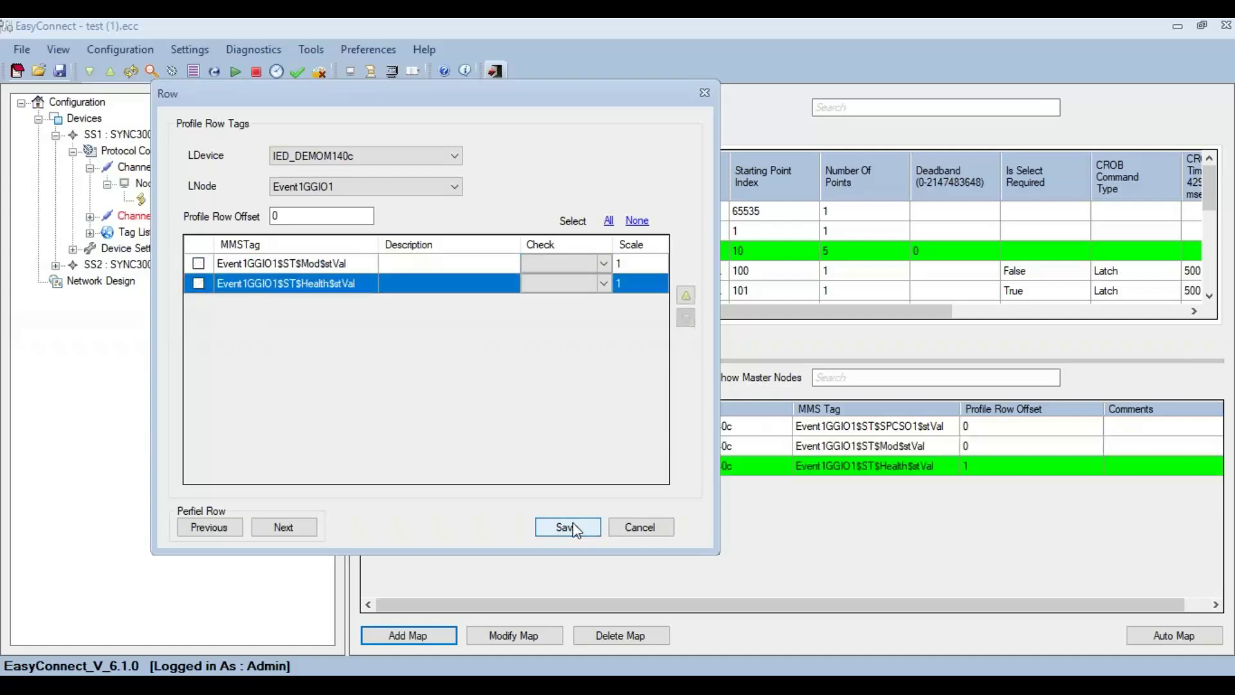
click(646, 529)
drag(712, 604, 735, 605)
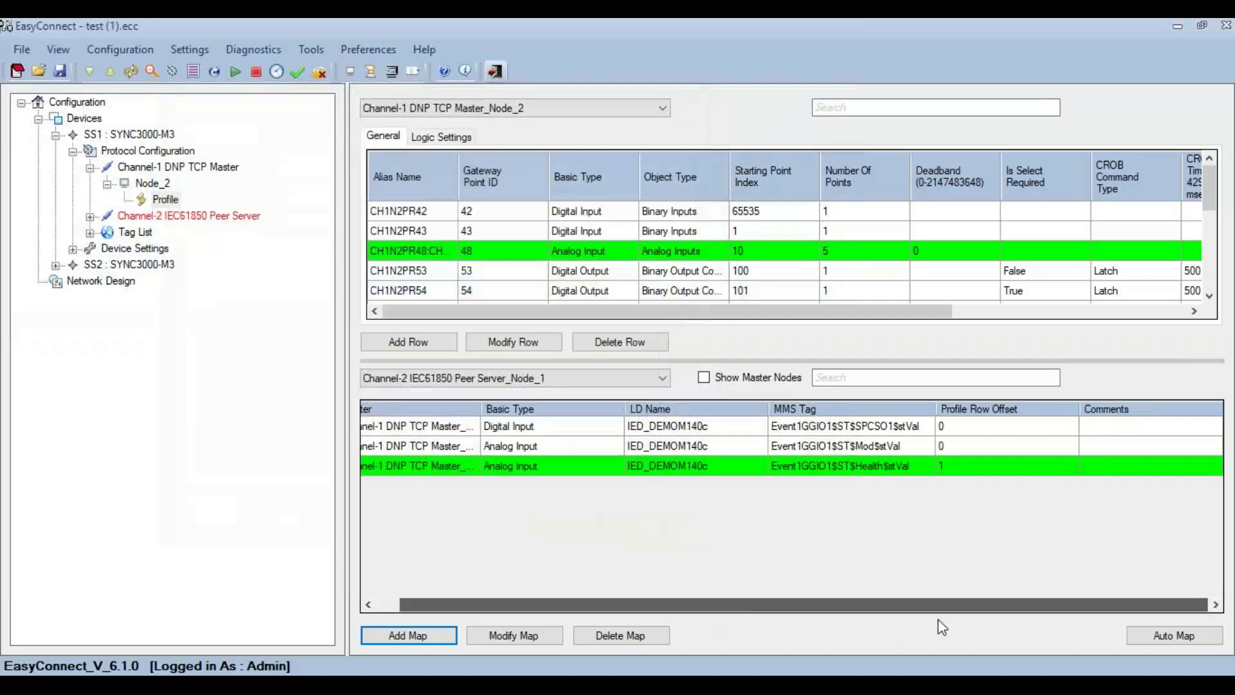
Inspect the new Mod and Health mapping rows for CH1N2PR48
click(943, 446)
click(943, 476)
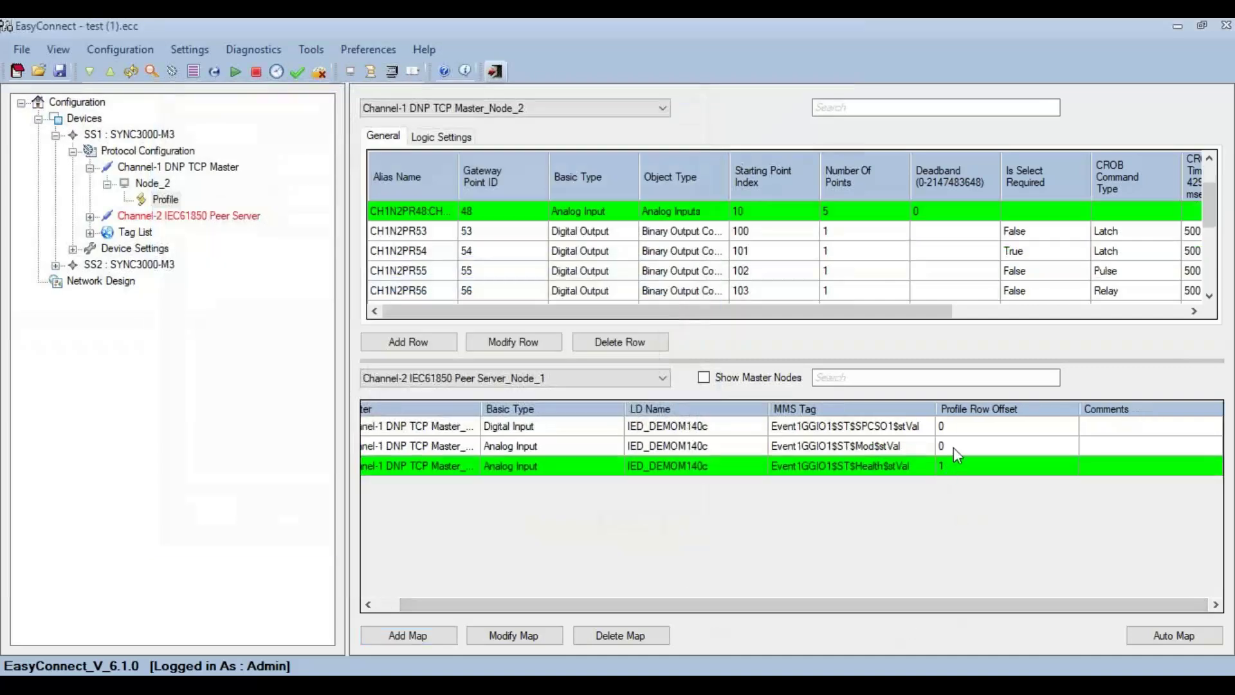
click(957, 450)
click(959, 473)
click(956, 451)
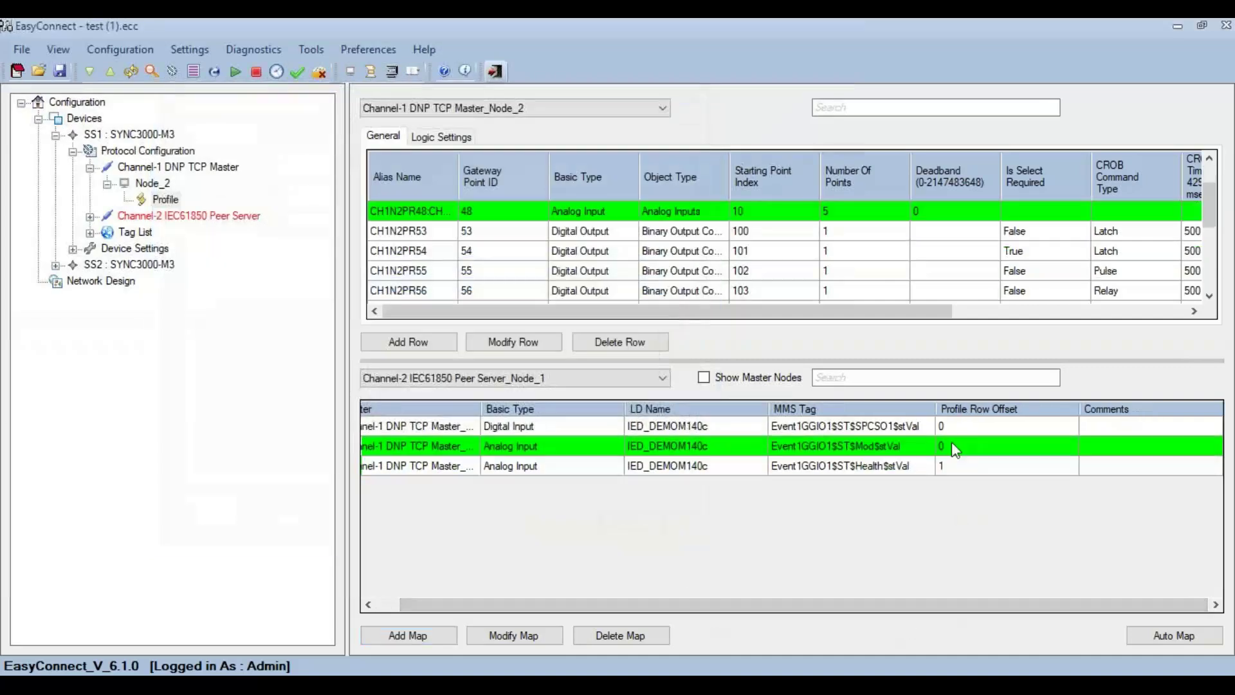
click(958, 478)
click(947, 445)
click(955, 472)
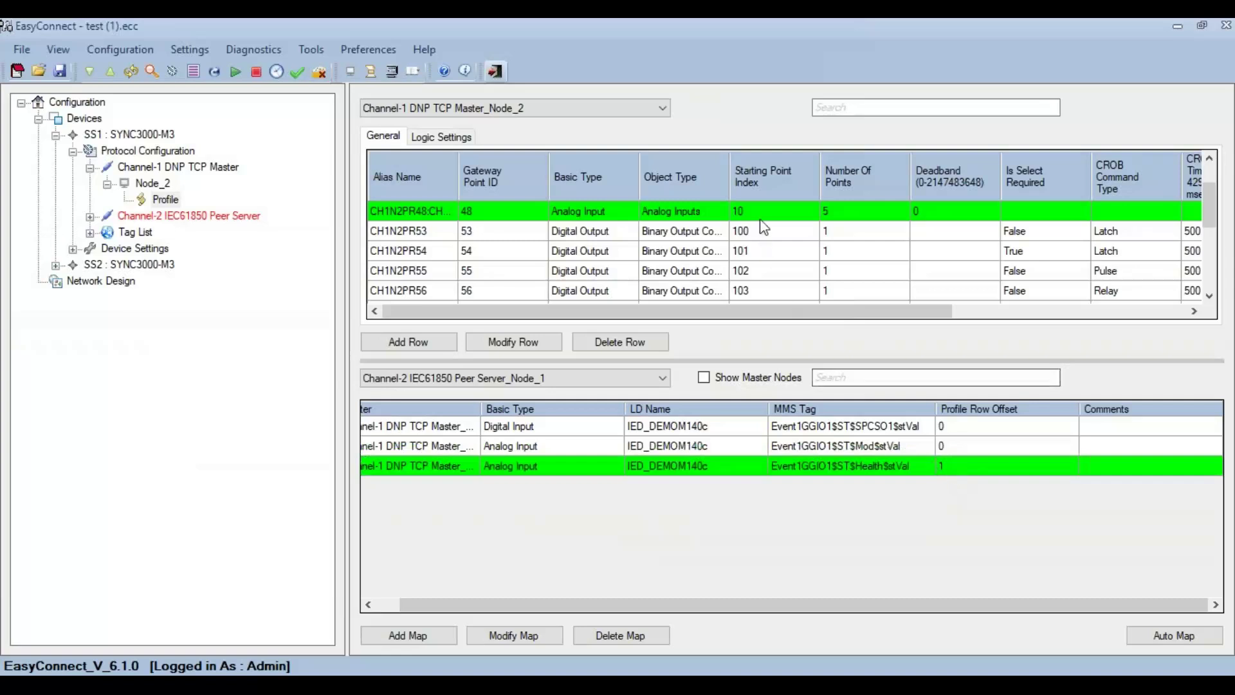
click(942, 445)
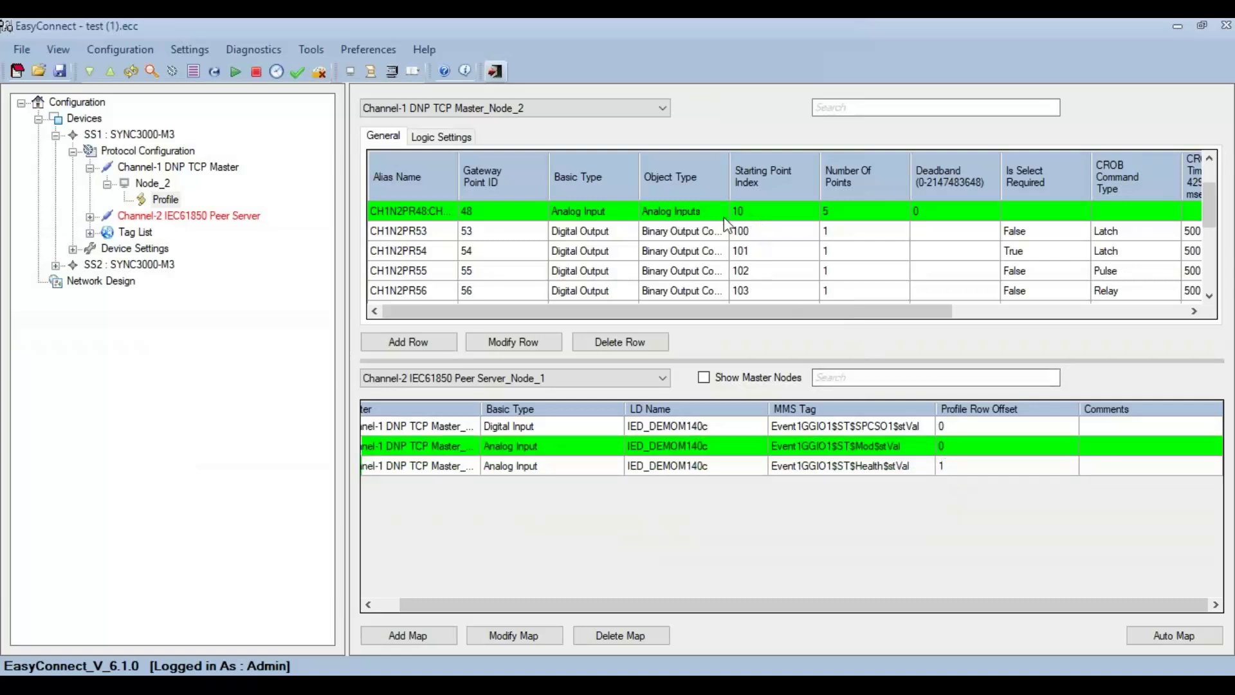
click(931, 466)
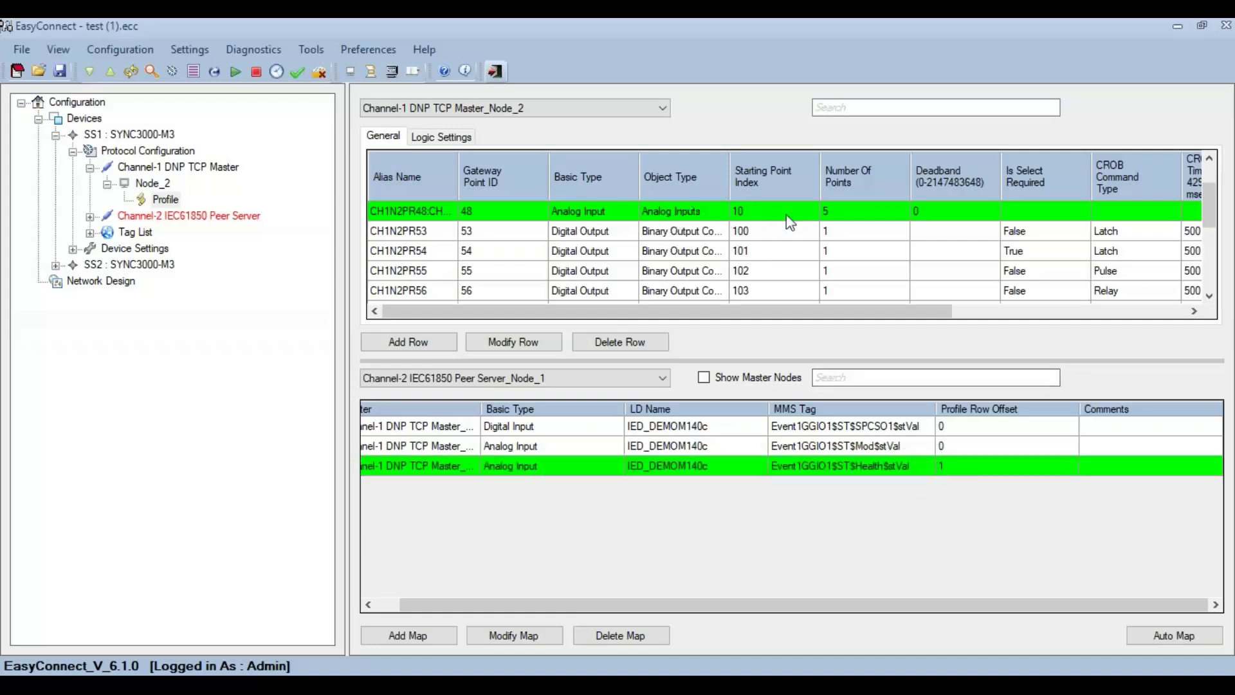
Map Event2GGIO2$ST$Mod$stVal on IED_DEMOM140c to the analog input at offset 2
click(412, 636)
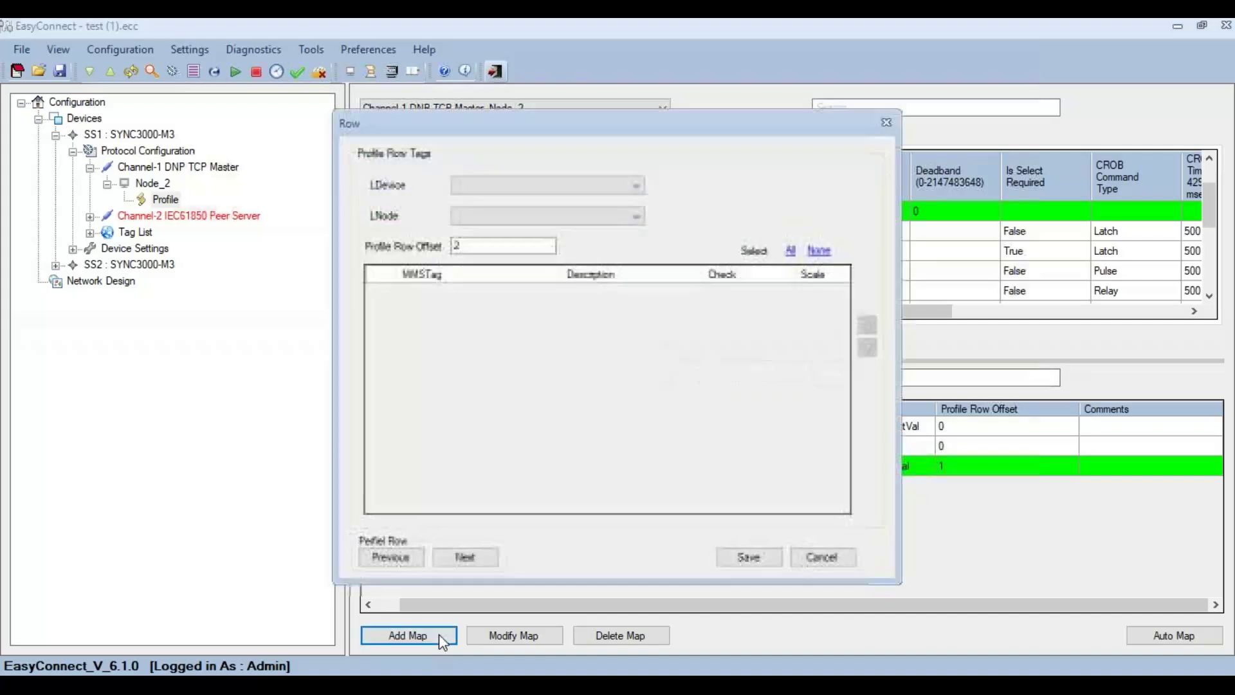
drag(642, 121, 412, 117)
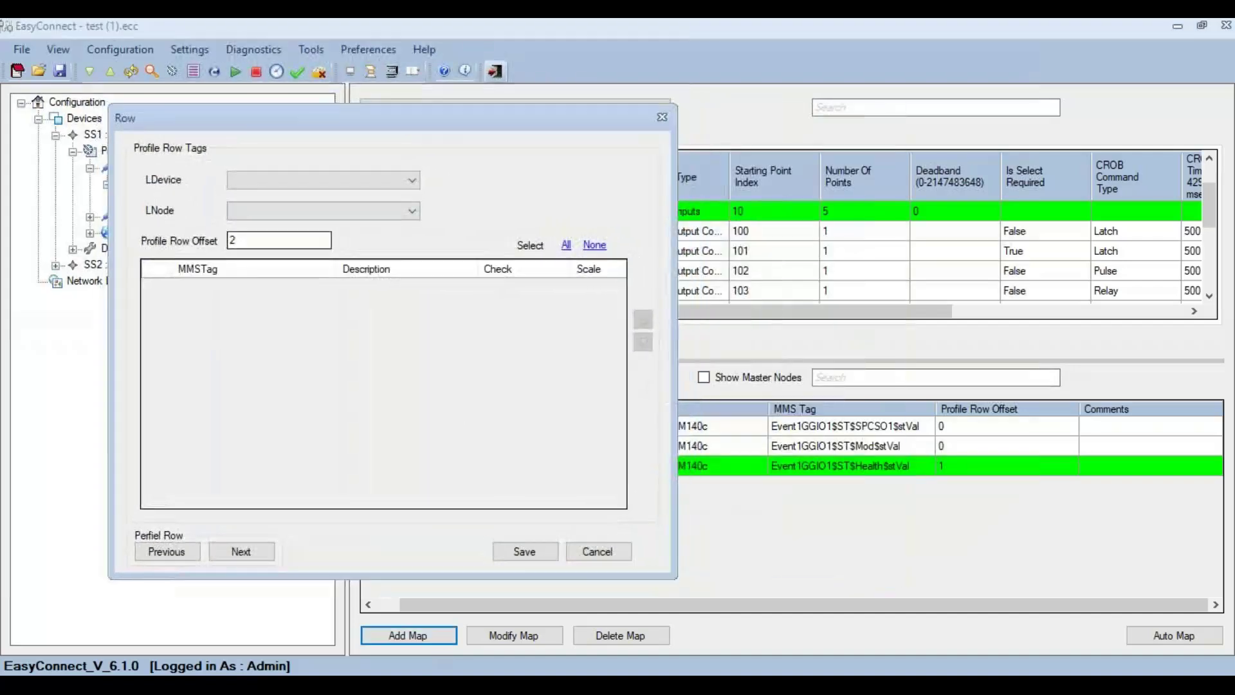
click(242, 247)
double_click(243, 247)
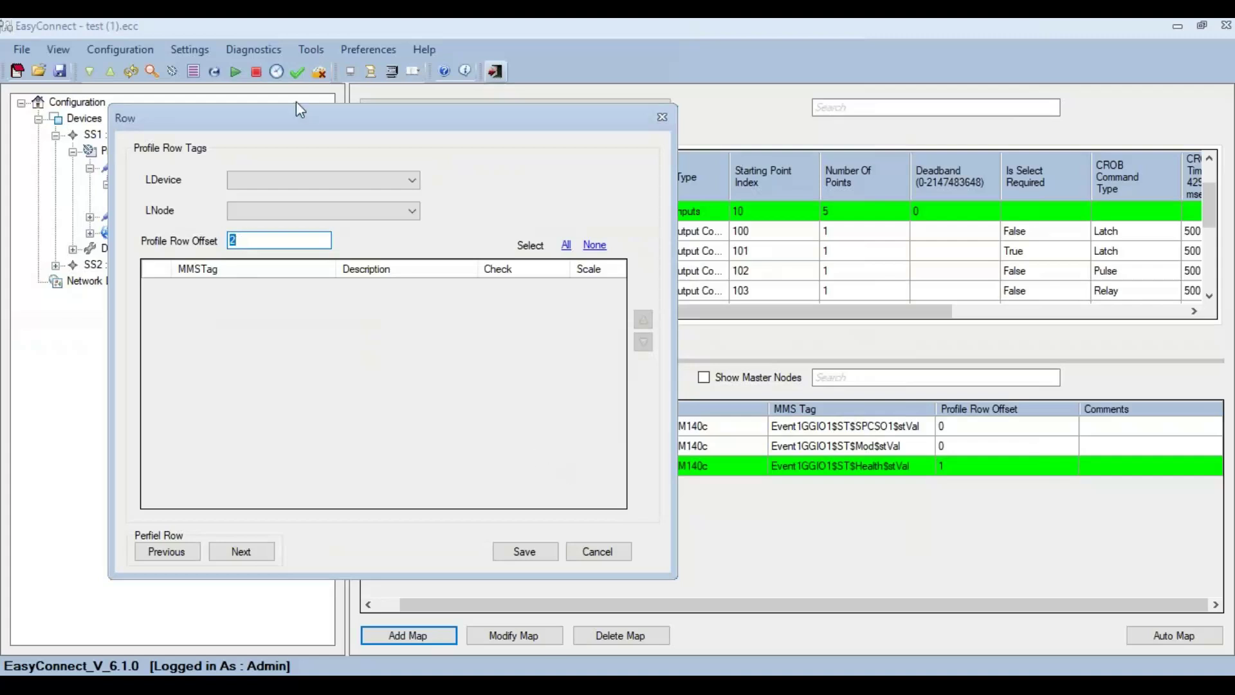
click(336, 182)
click(331, 197)
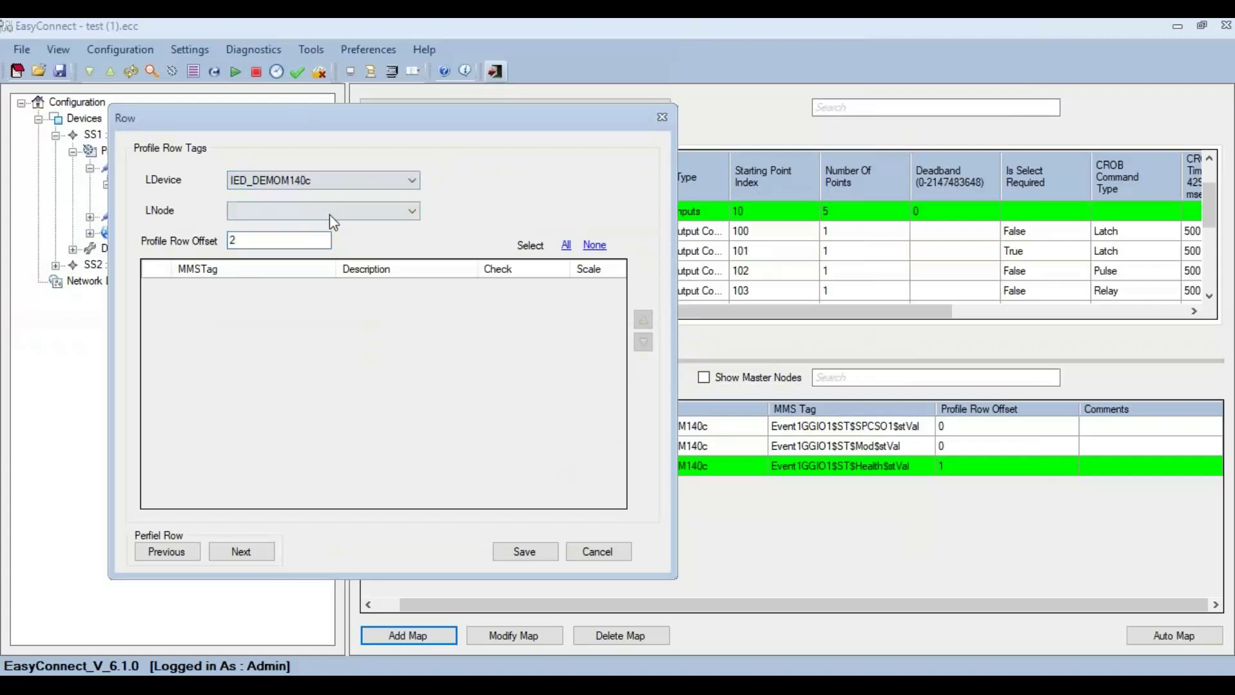
click(330, 213)
click(283, 321)
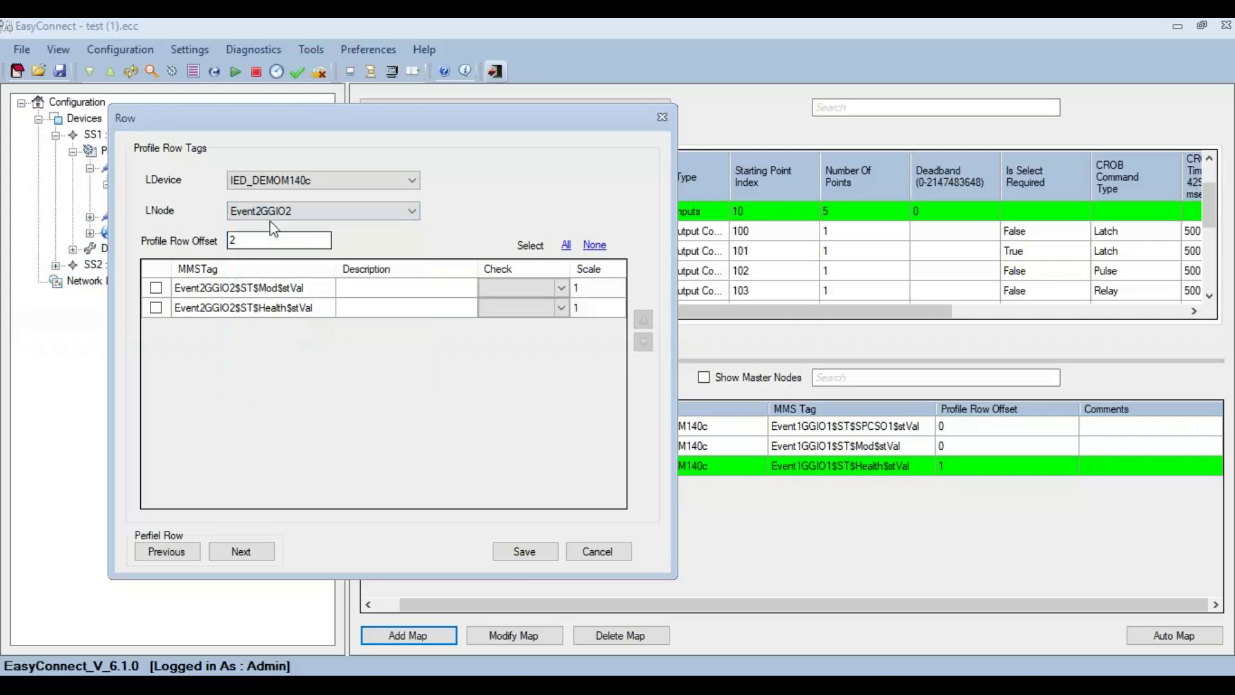
click(155, 287)
click(521, 551)
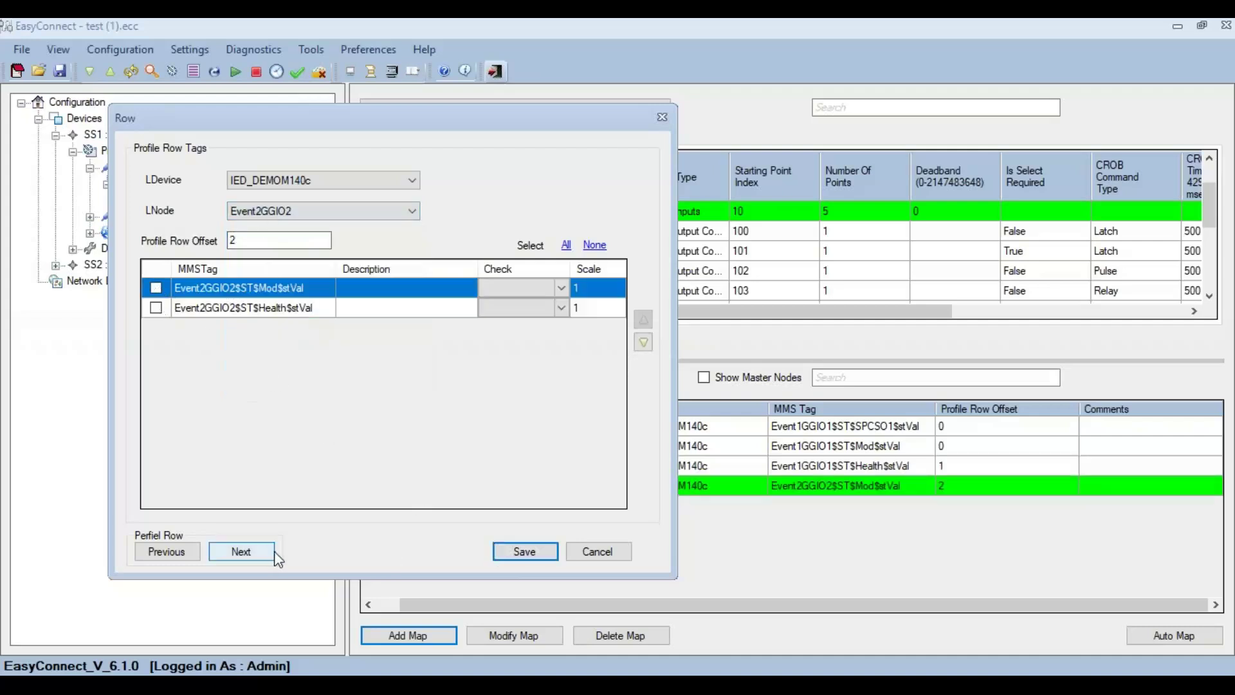
Map Event2GGIO2$ST$Health$stVal at offset 3 and close the mapping form
click(156, 307)
double_click(265, 241)
text(3)
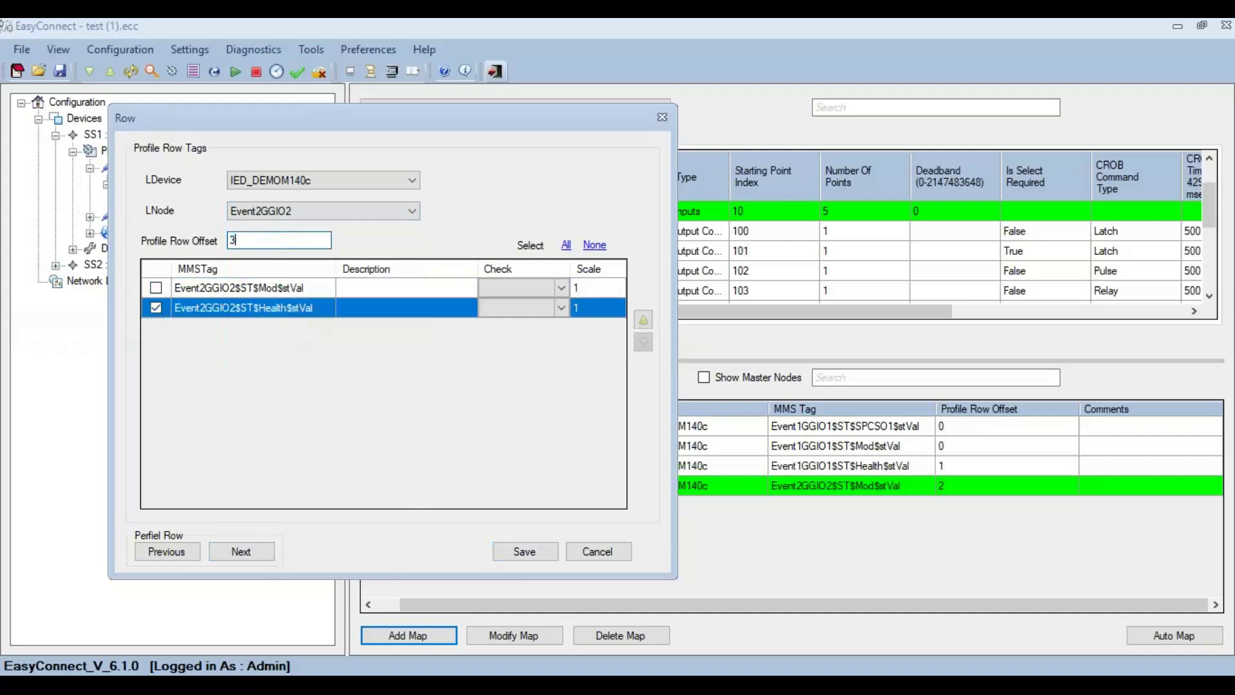
click(543, 559)
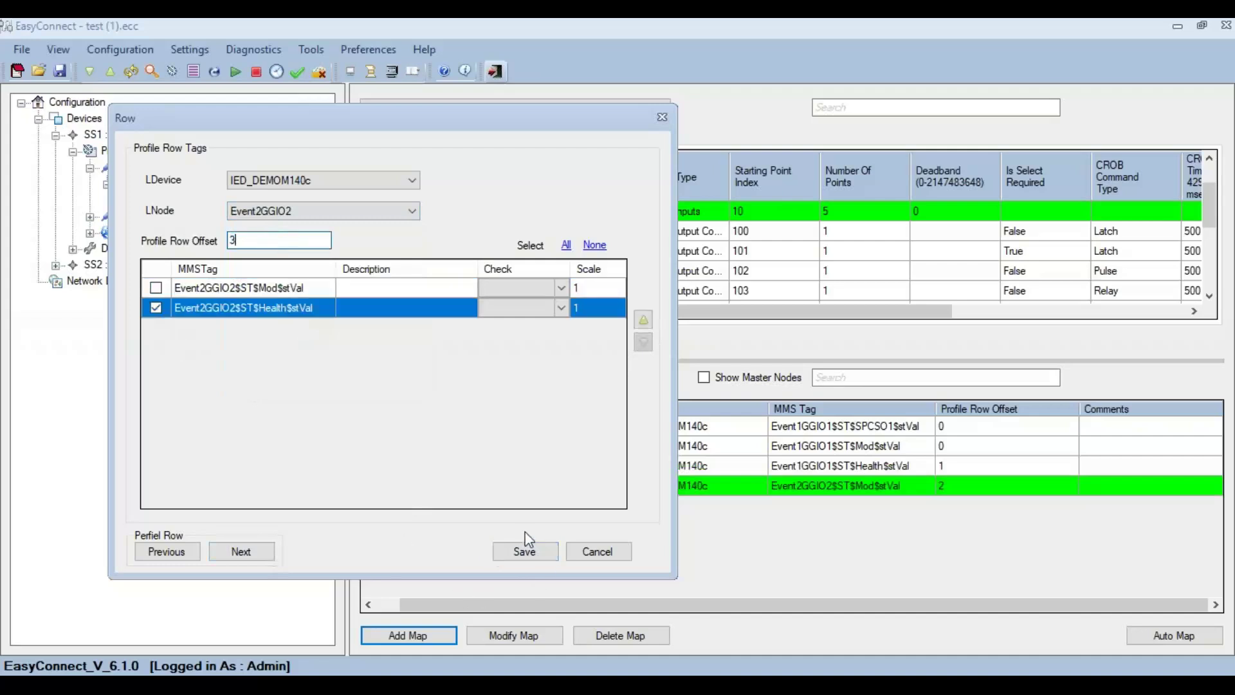
click(621, 559)
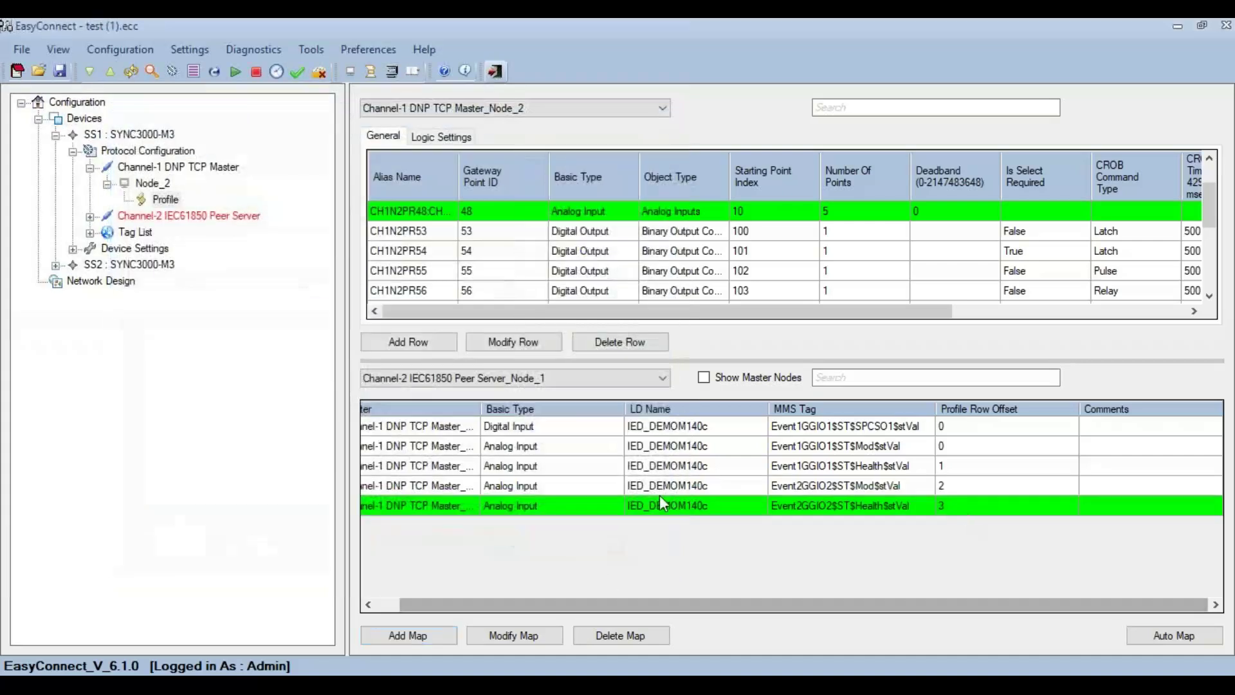
Select binary output CH1N2PR53 and start a map entry on logical device IED_DEMOM140c
drag(738, 173, 763, 172)
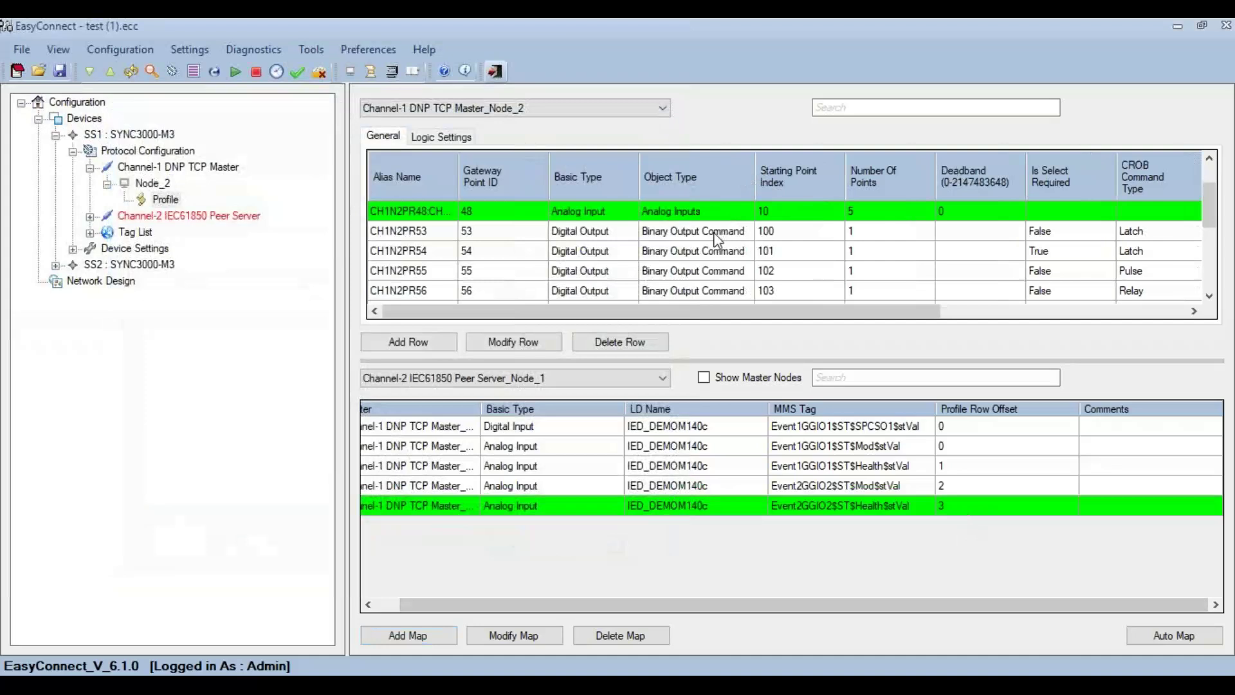
click(717, 235)
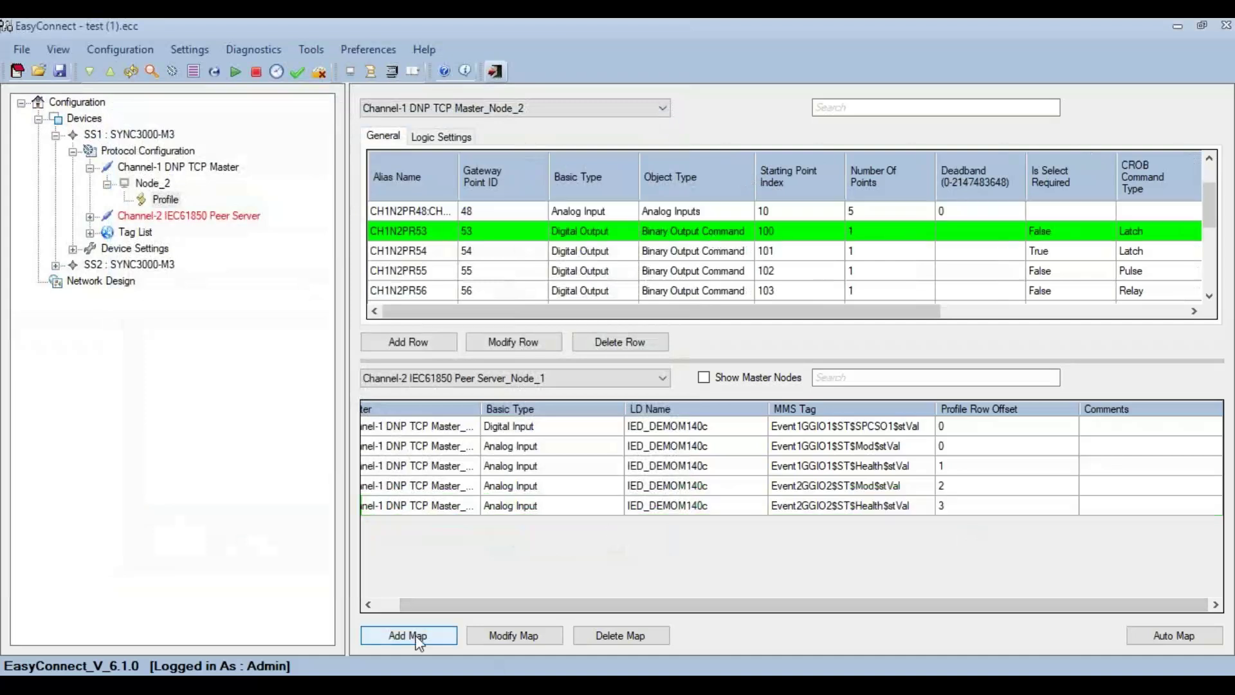
click(418, 635)
click(526, 188)
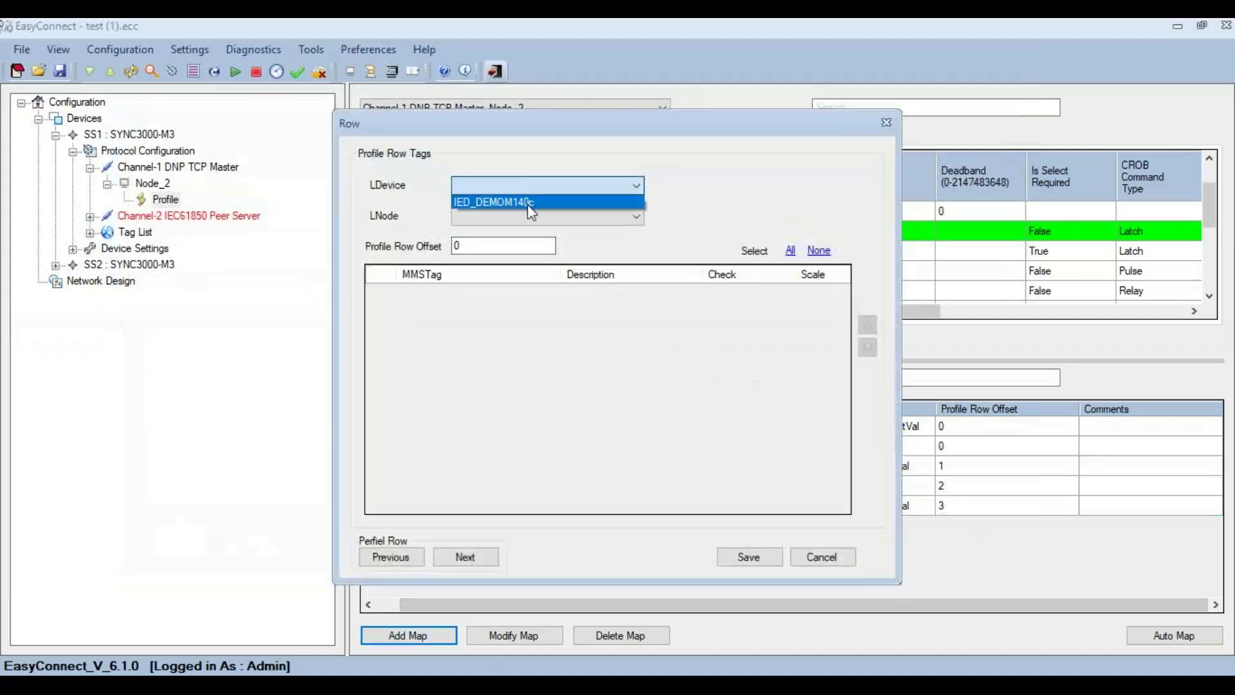
click(527, 204)
click(527, 218)
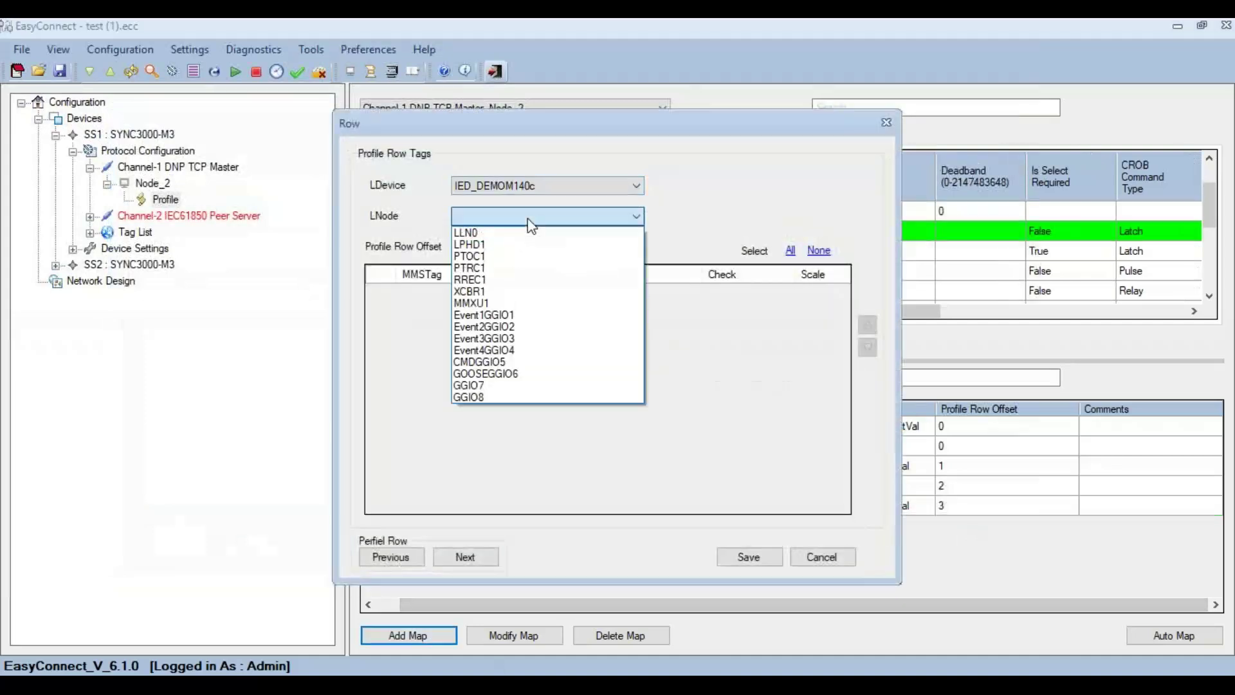
click(511, 320)
Map CMDGGIO5$CO$SPCSO1$Oper$ctlVal to CH1N2PR53 as a Digital Output at offset 0
drag(602, 123, 390, 96)
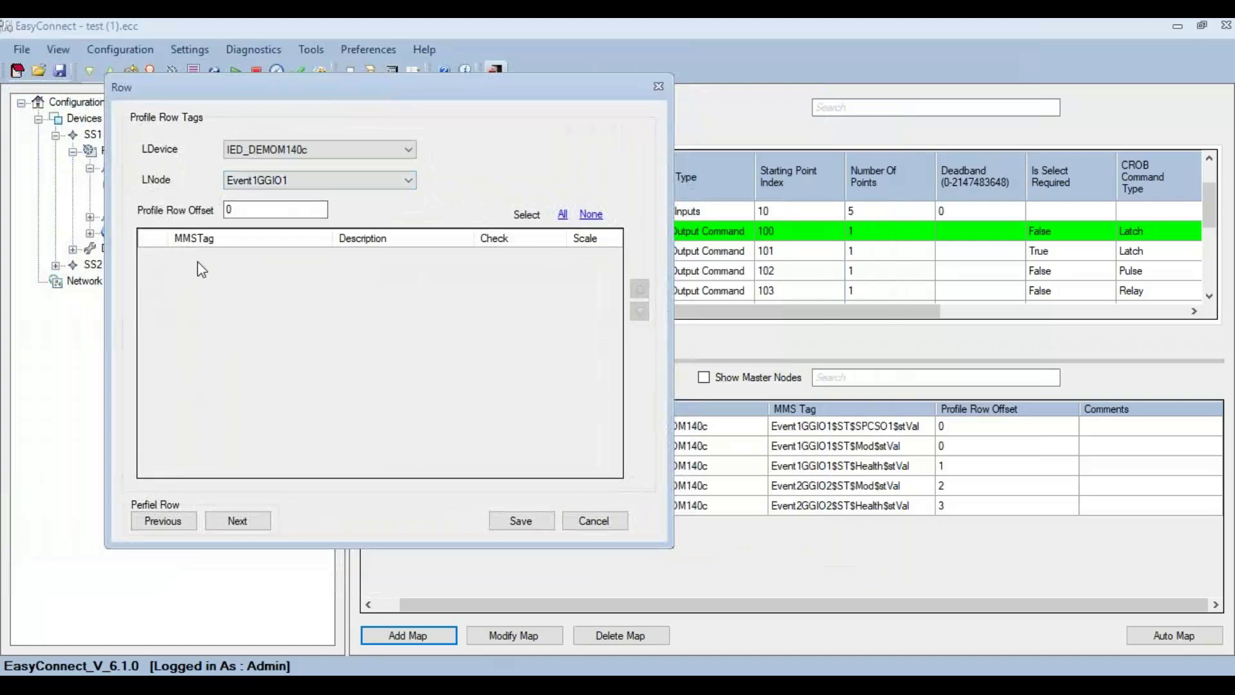
click(316, 180)
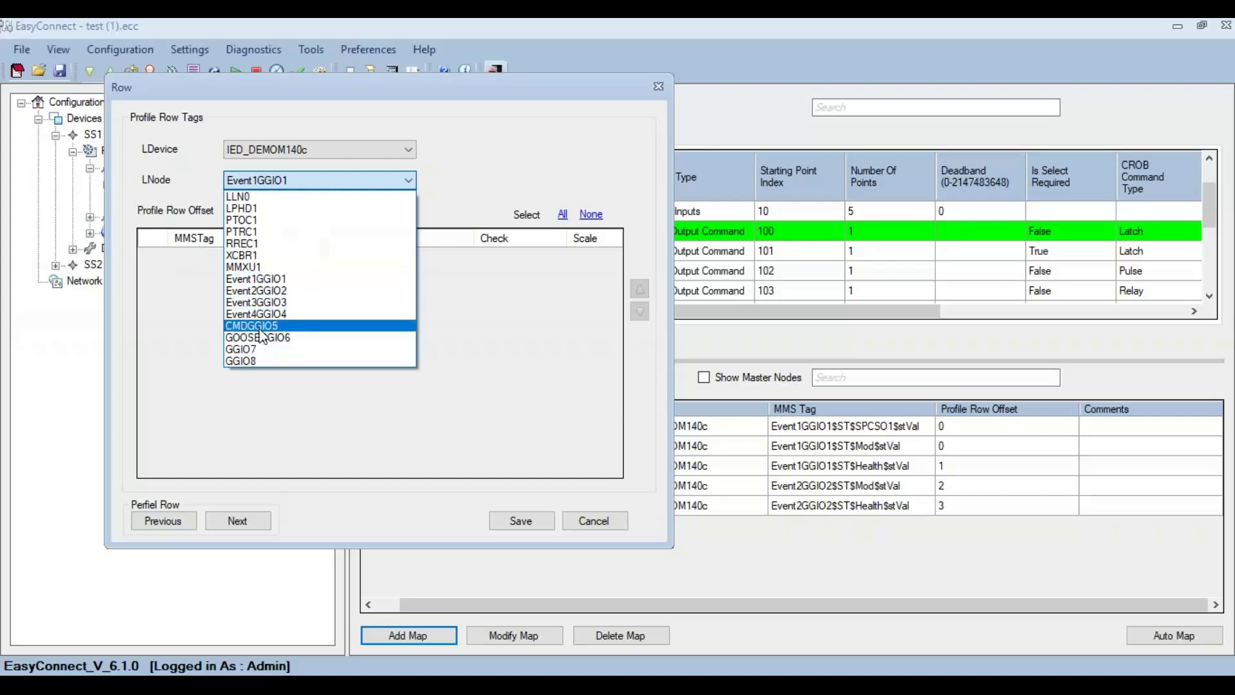
click(261, 328)
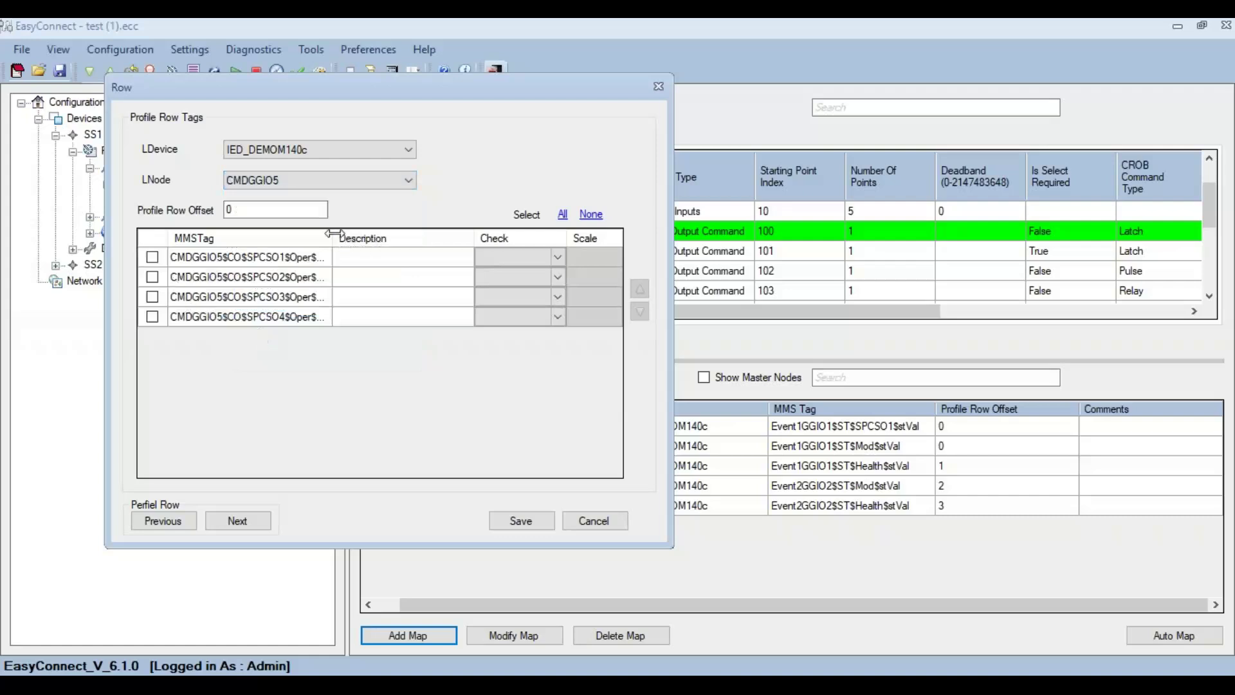
drag(333, 233, 393, 233)
click(329, 260)
click(329, 277)
click(341, 317)
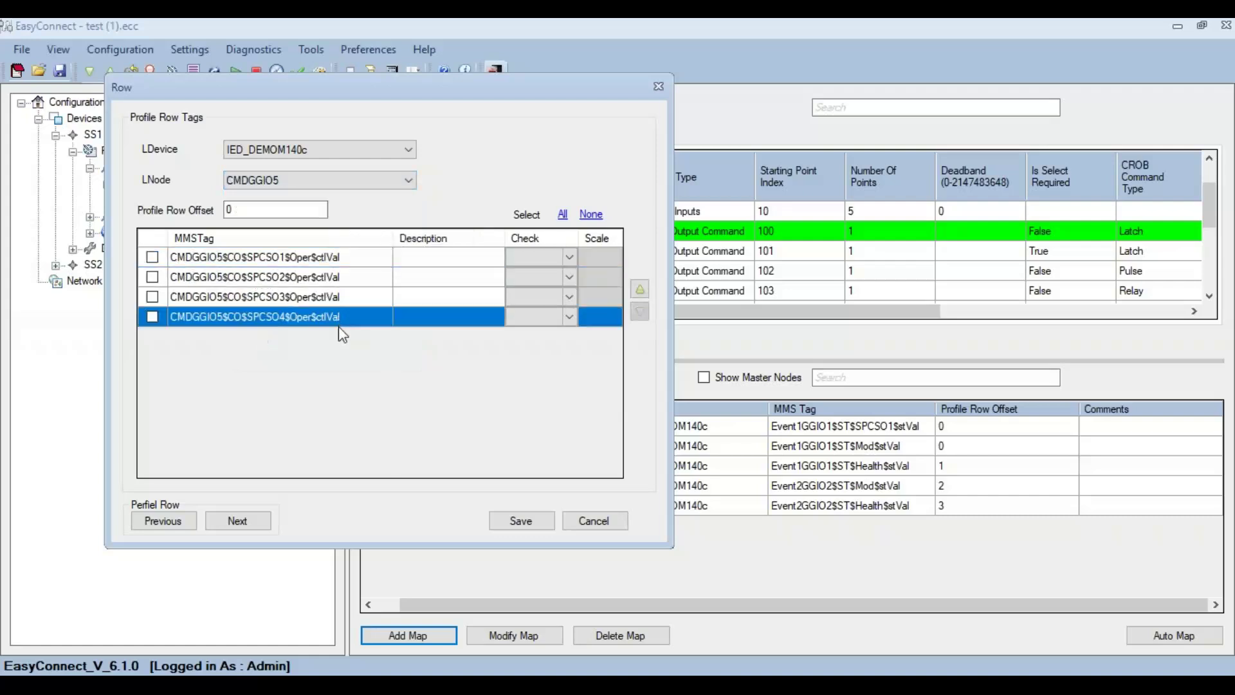
click(153, 258)
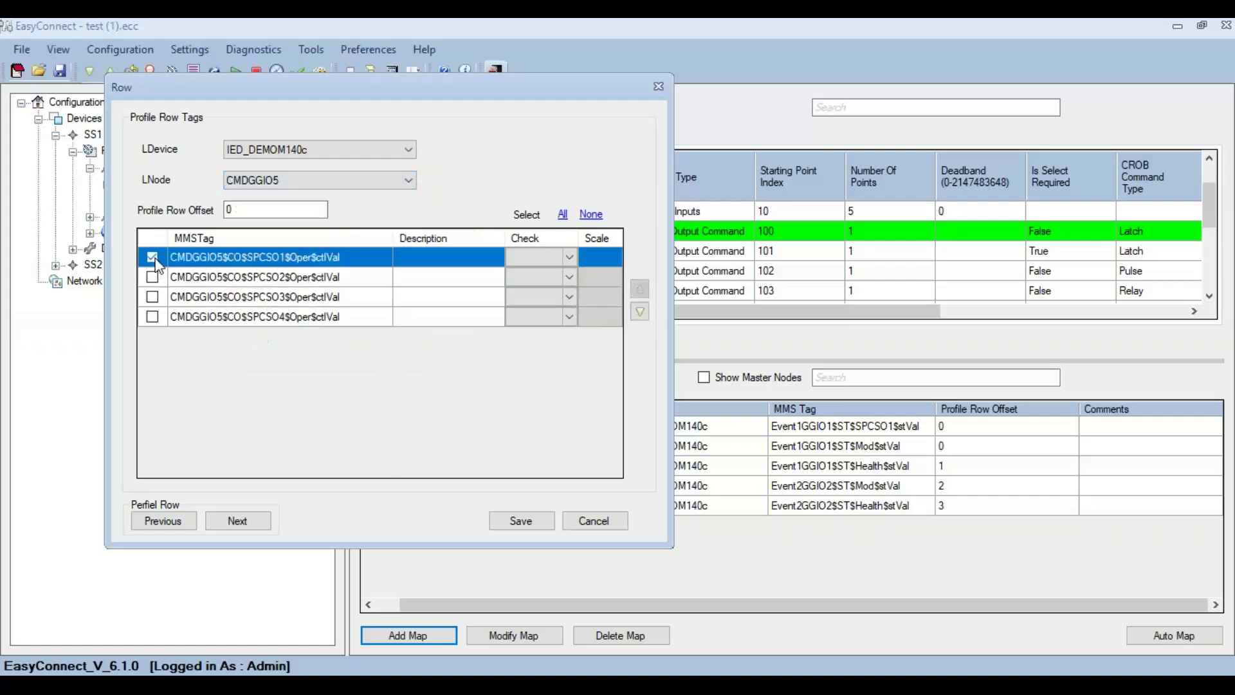
click(545, 521)
click(593, 520)
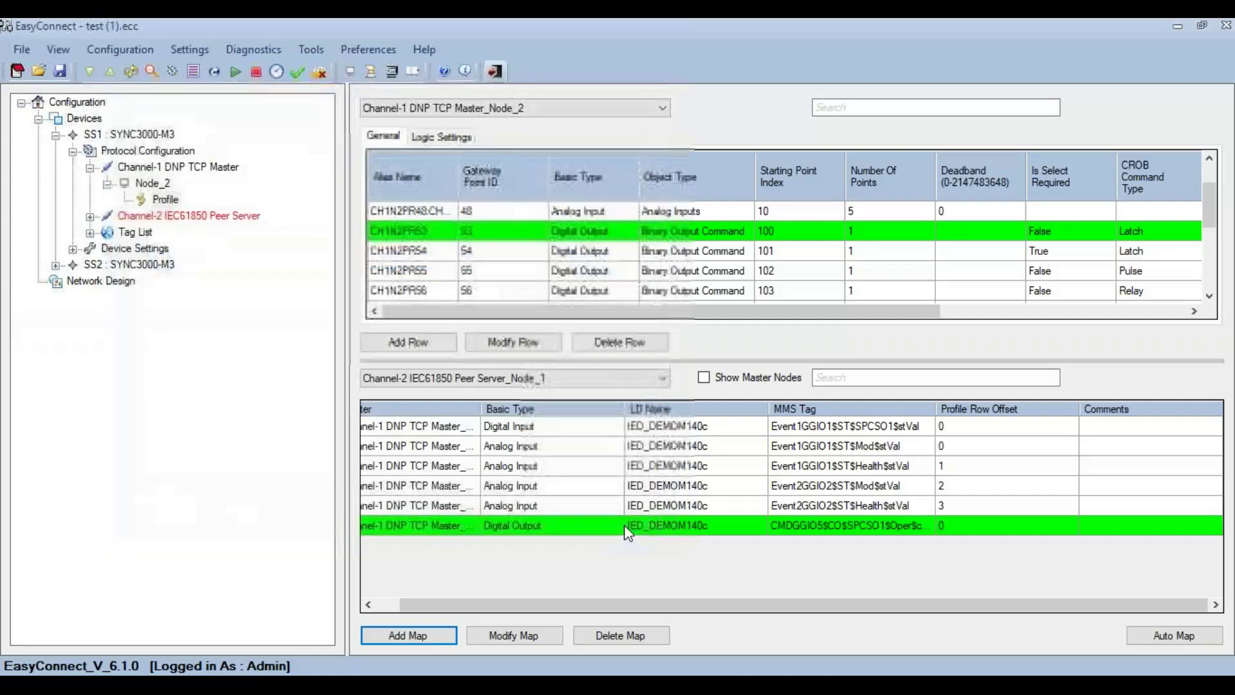
scroll(722, 276, down, 5)
Auto Map CH1N2PR44 as Binary Input - GGIO:Ind on GGIO7, giving GGIO7$ST$Ind1$stVal
click(718, 293)
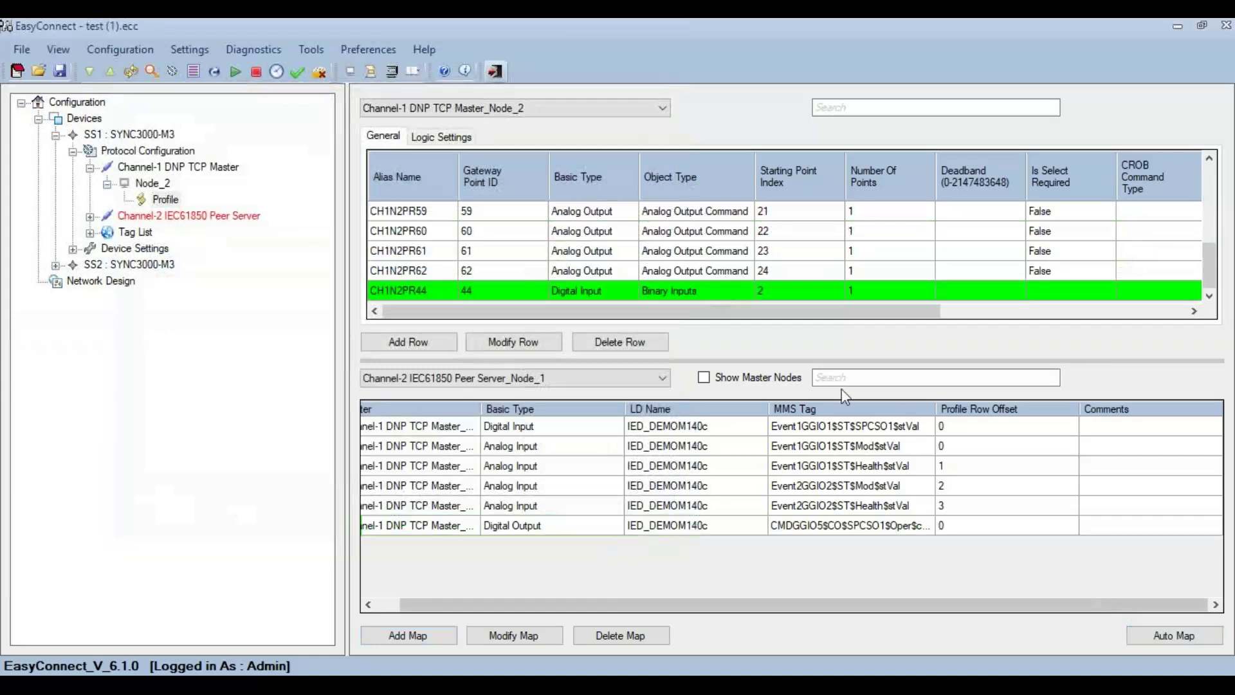
click(1135, 642)
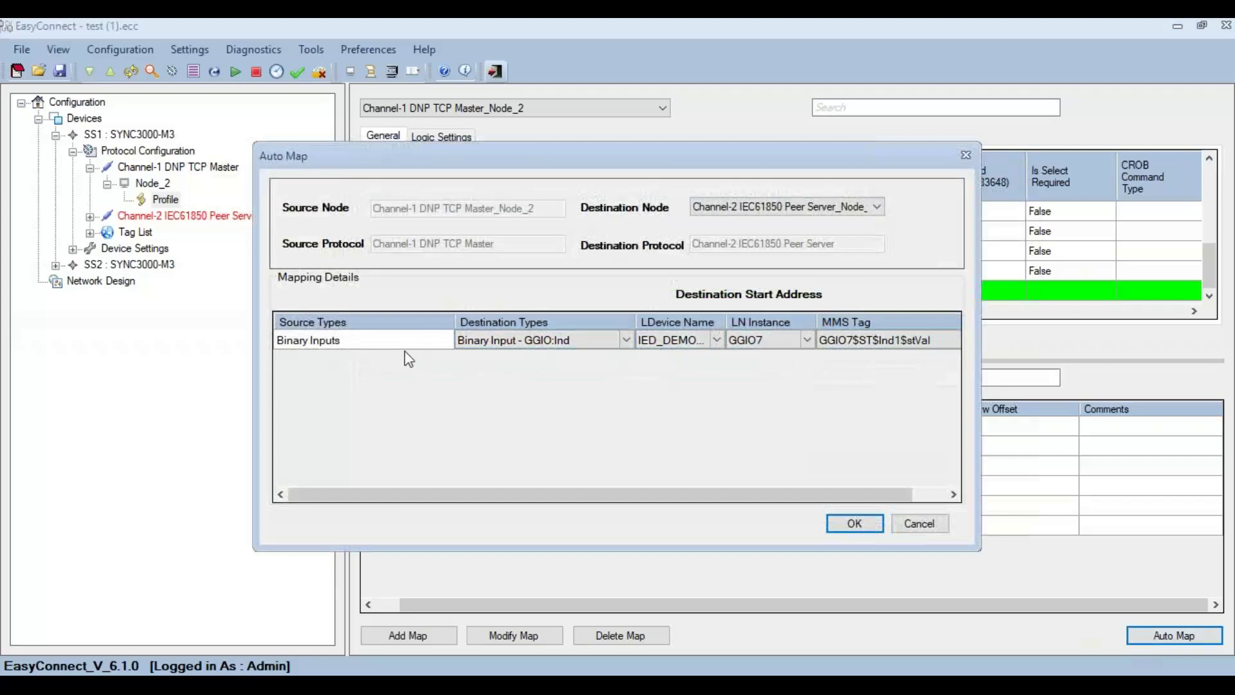
click(847, 524)
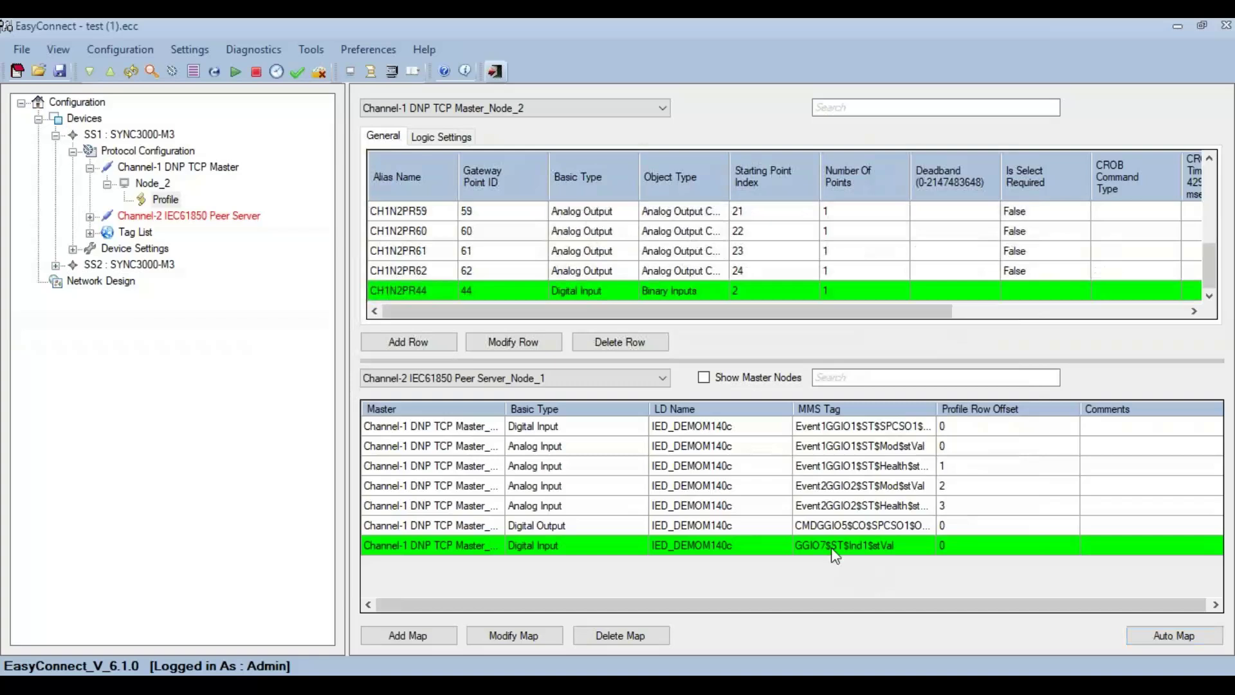
click(695, 427)
click(698, 447)
click(705, 466)
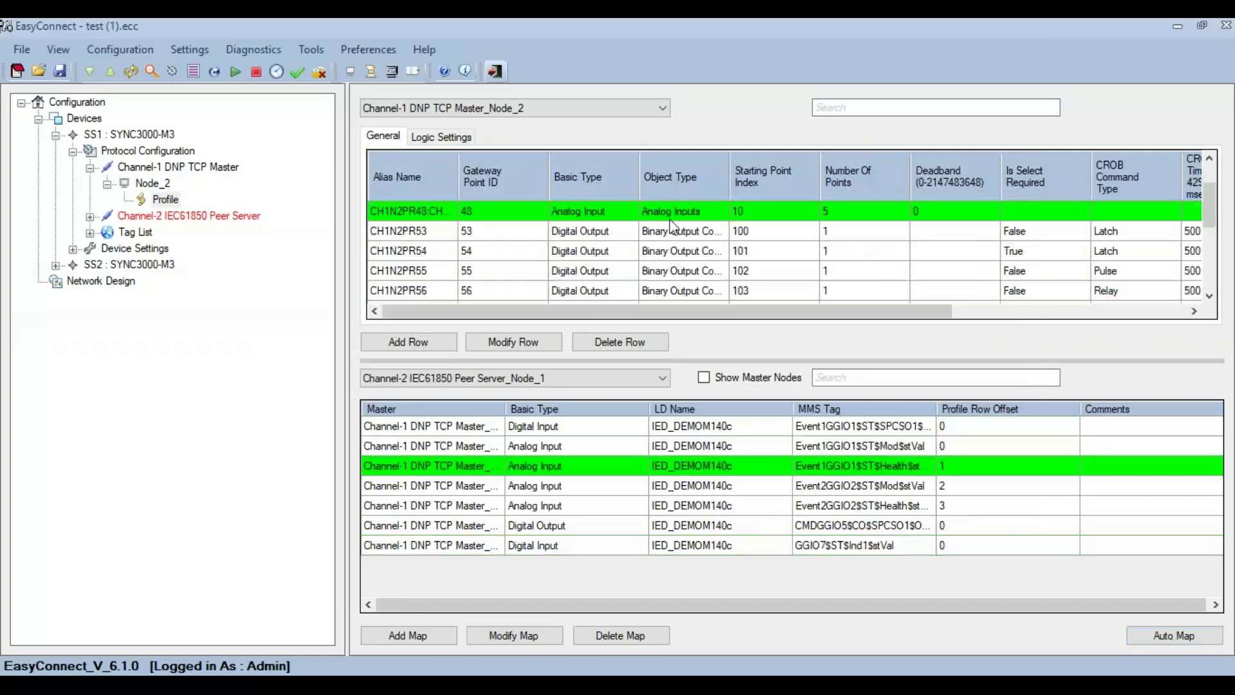
click(695, 273)
drag(732, 174, 766, 174)
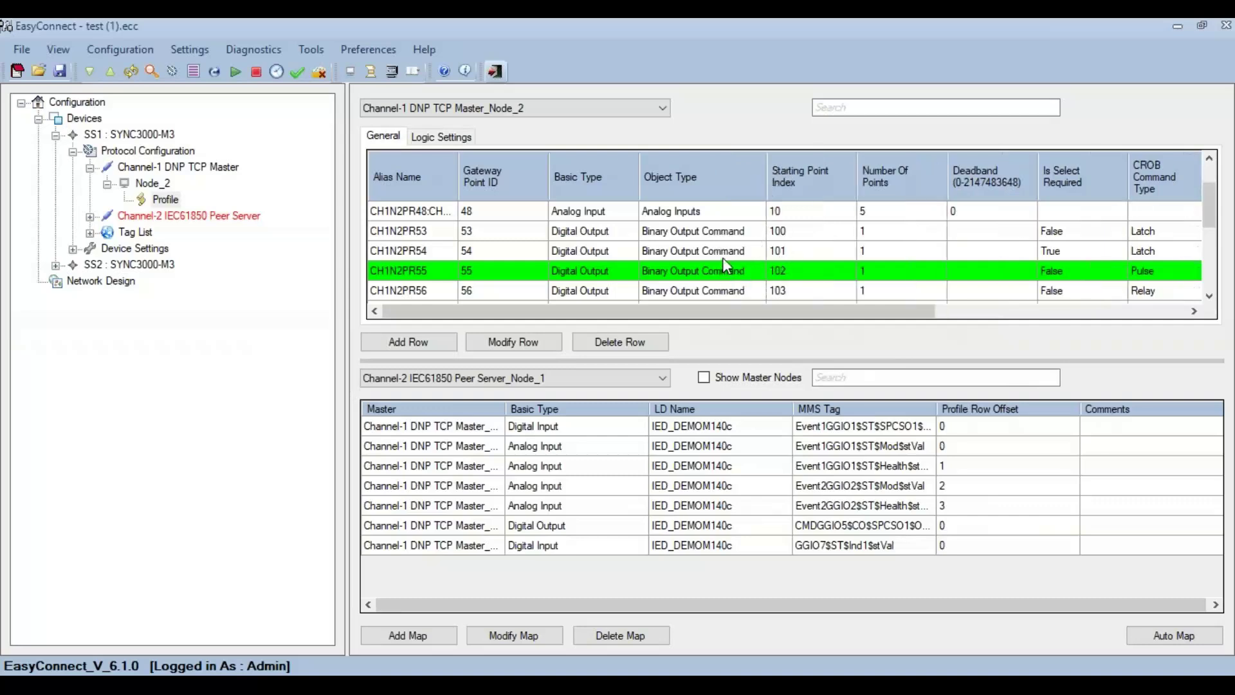
click(736, 288)
scroll(750, 235, down, 3)
click(747, 257)
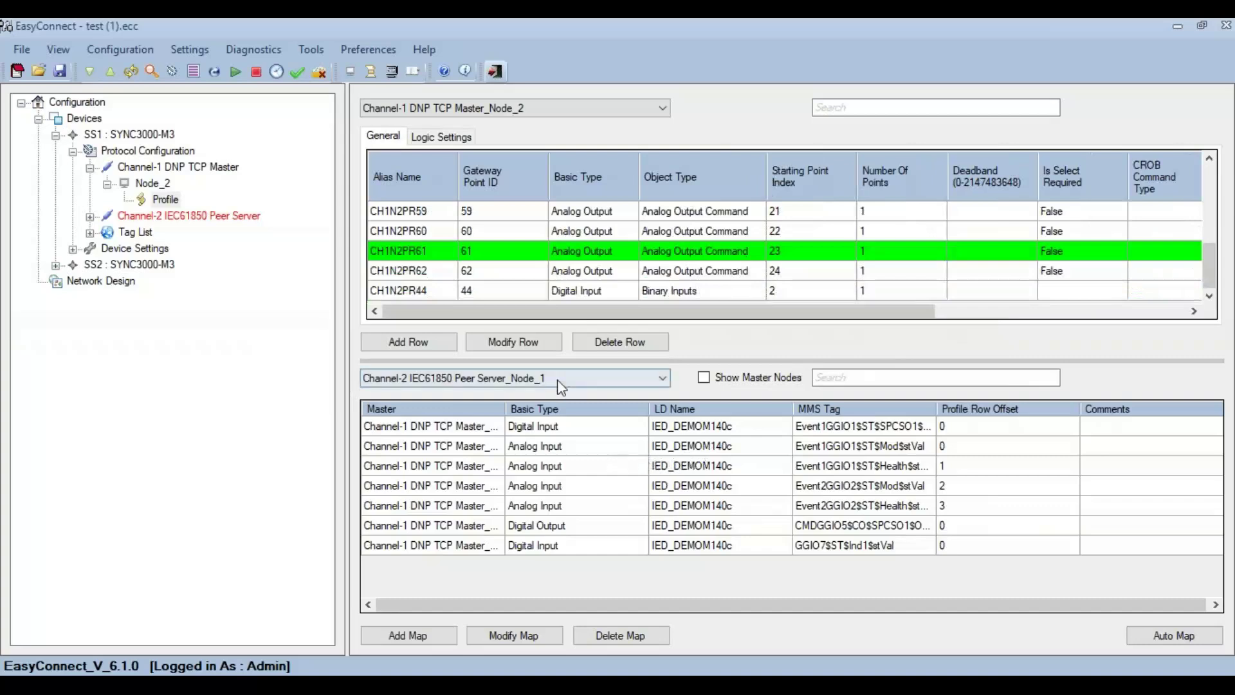
click(561, 487)
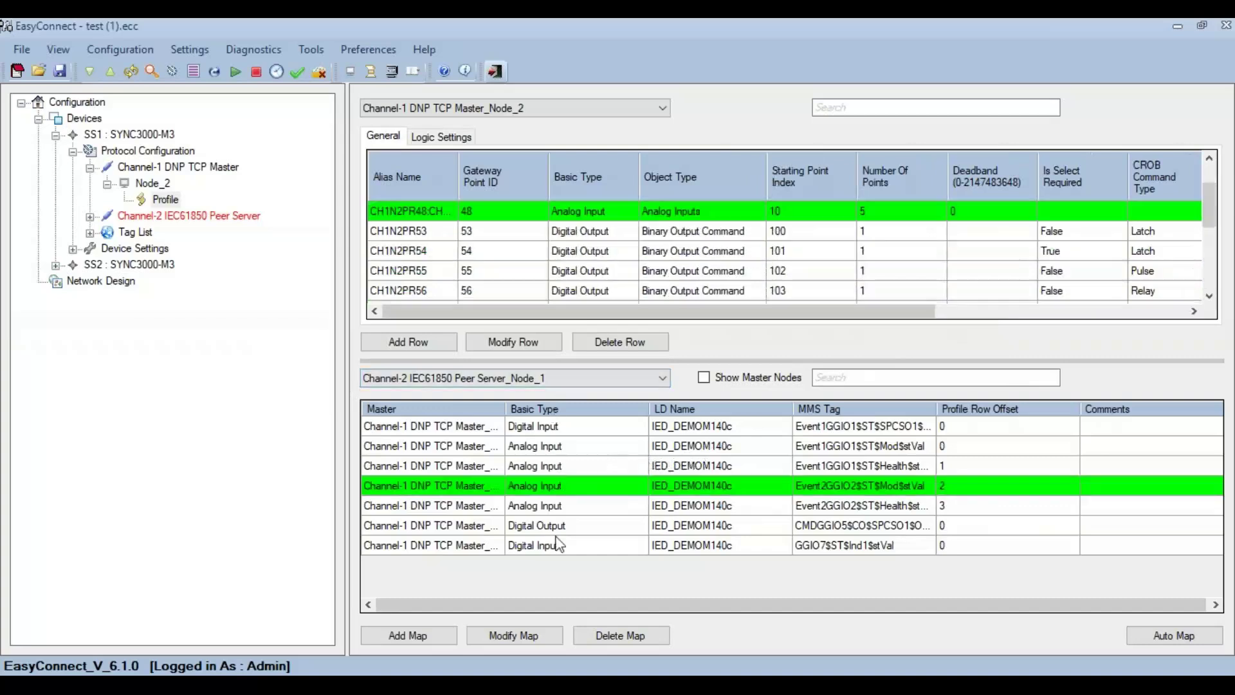